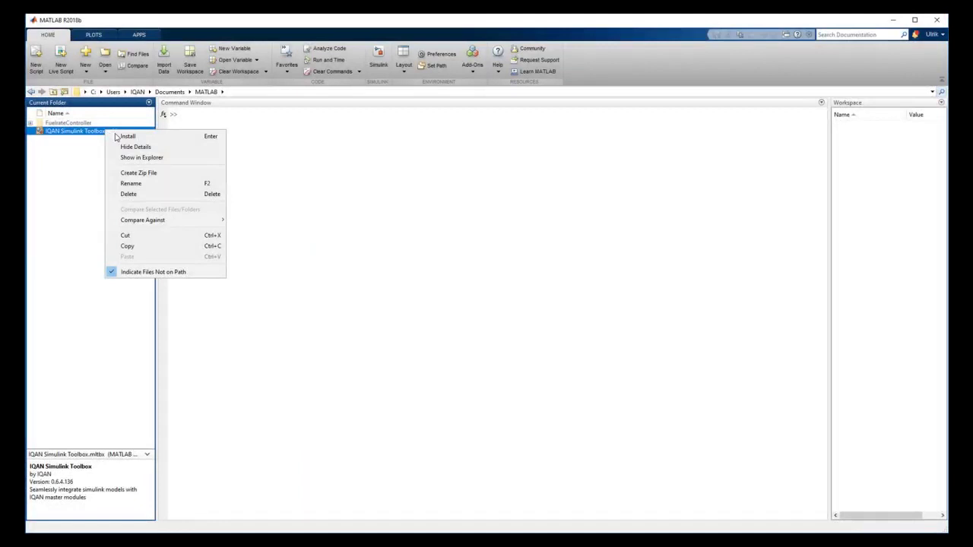
Install the IQAN Simulink Toolbox and scroll its Getting Started guide to the Workflow section.
left_click(125, 136)
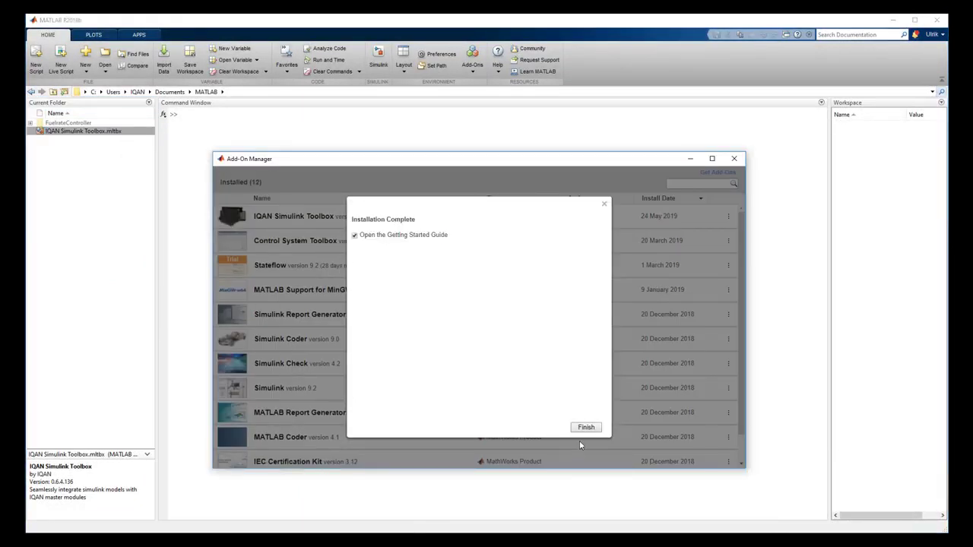
left_click(585, 428)
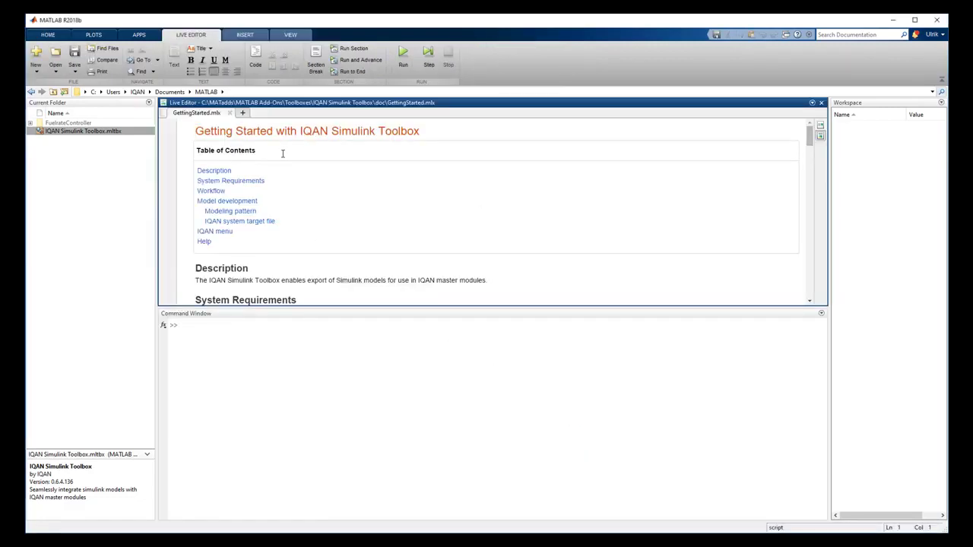
scroll(282, 153, "down", 2)
scroll(282, 153, "down", 1)
scroll(282, 154, "down", 1)
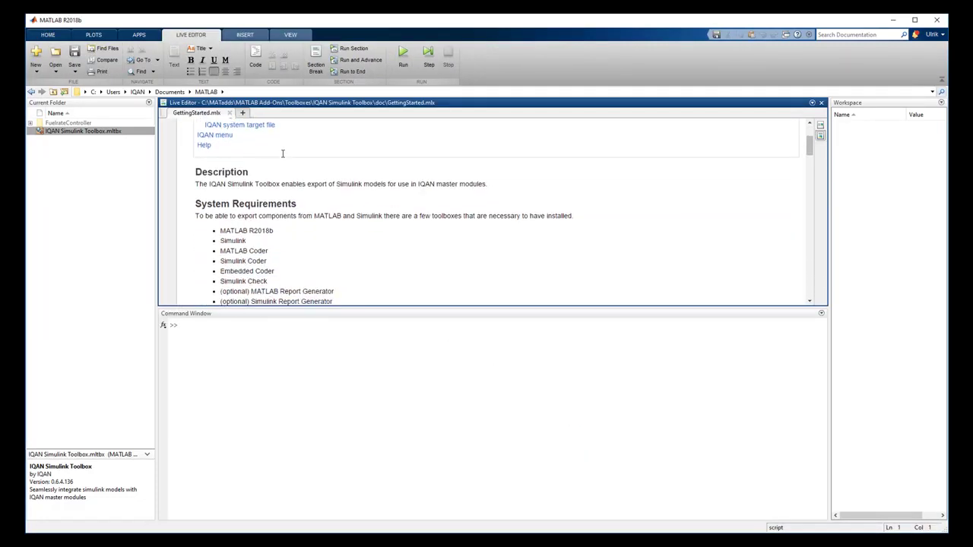
scroll(282, 154, "down", 1)
scroll(297, 183, "down", 2)
scroll(311, 207, "down", 1)
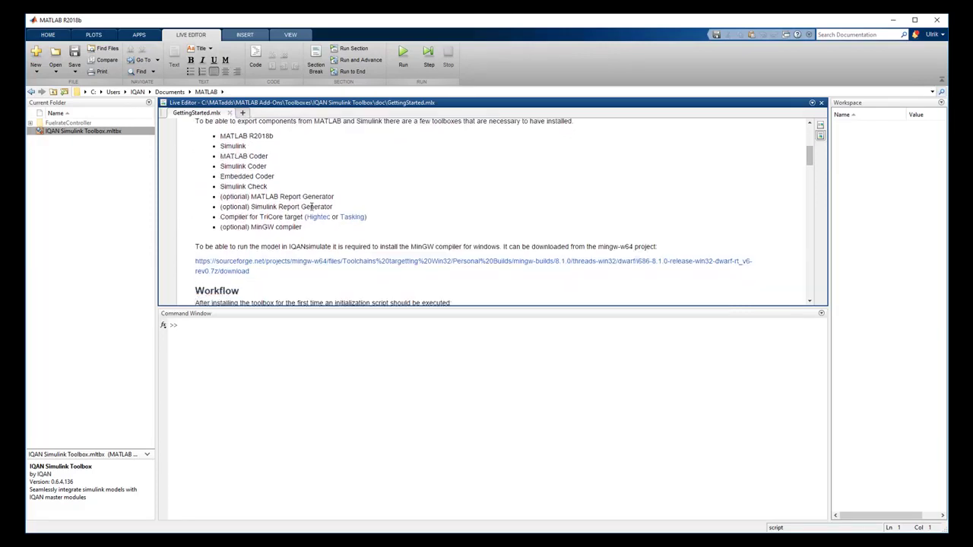
scroll(311, 207, "down", 2)
scroll(311, 206, "down", 2)
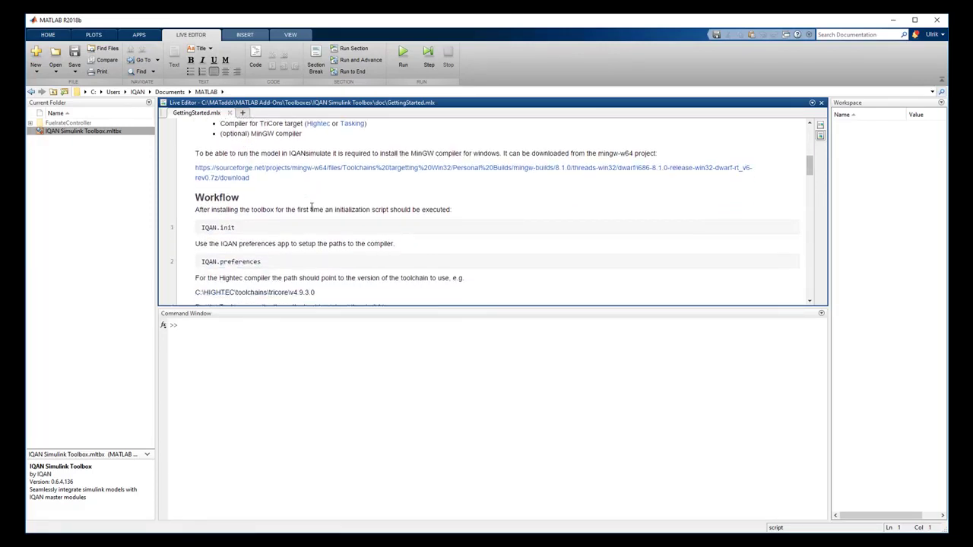
scroll(311, 206, "down", 1)
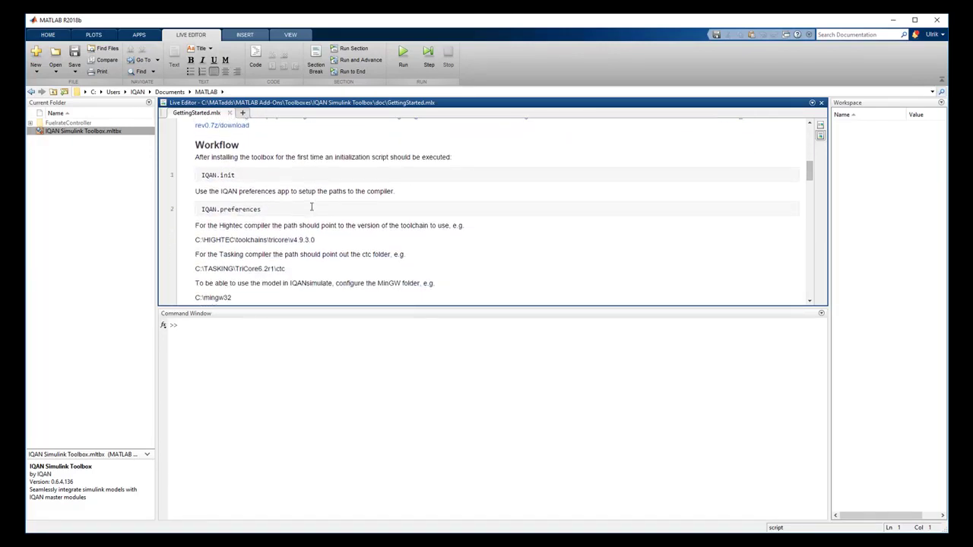
Run IQAN.init in the MATLAB Command Window.
left_click(328, 385)
type("IQAN")
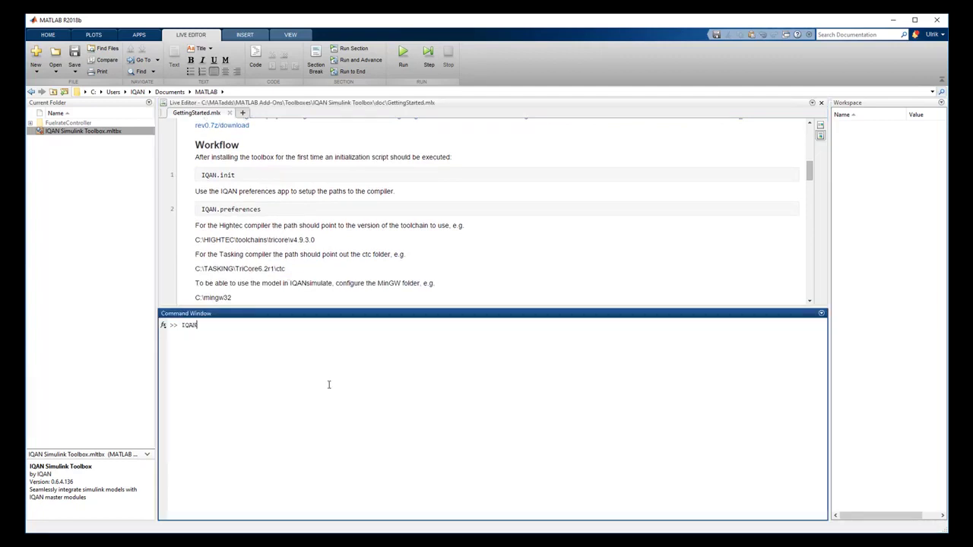
type(".init")
key("Return")
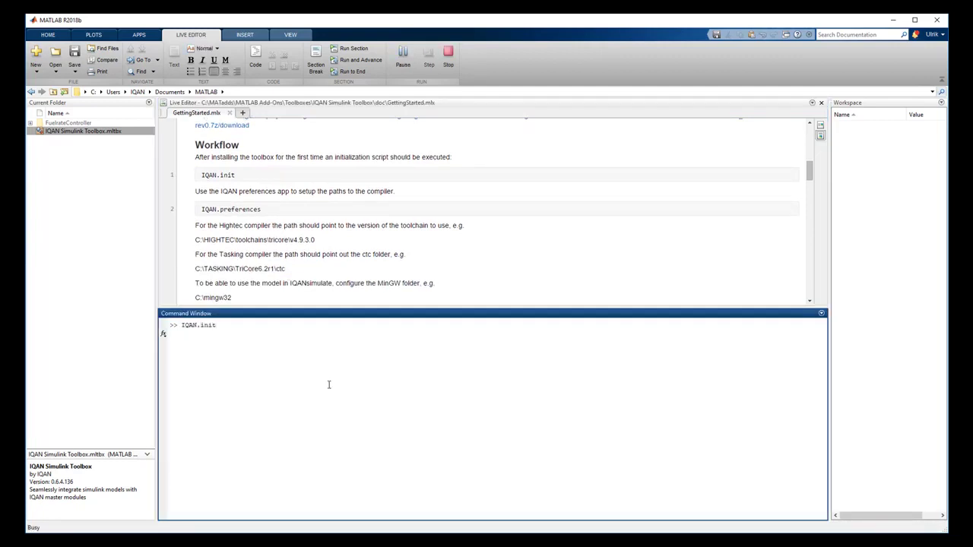
Run IQAN.preferences and accept the Hightec, Tasking and MinGW toolchain paths.
type("IQAN")
type(".preference")
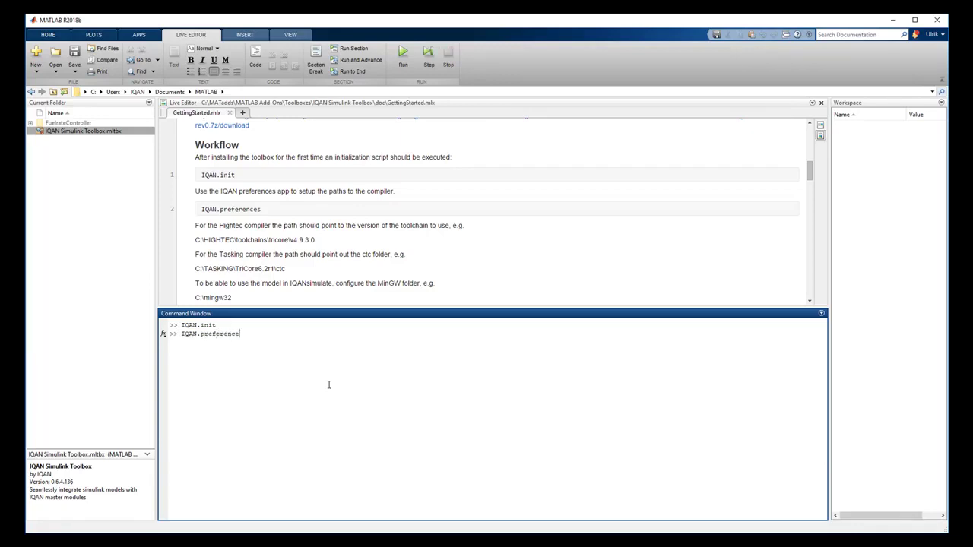
type("s")
key("Return")
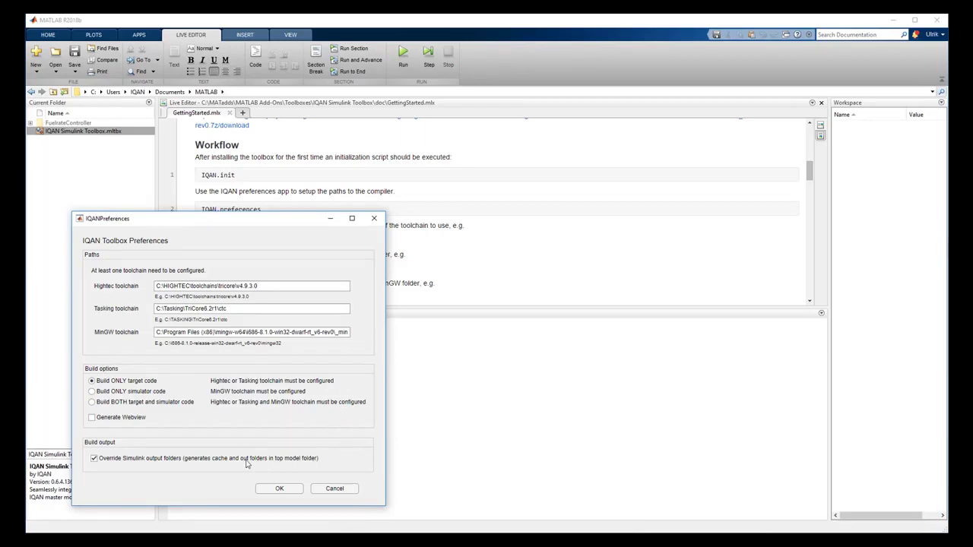
left_click(277, 492)
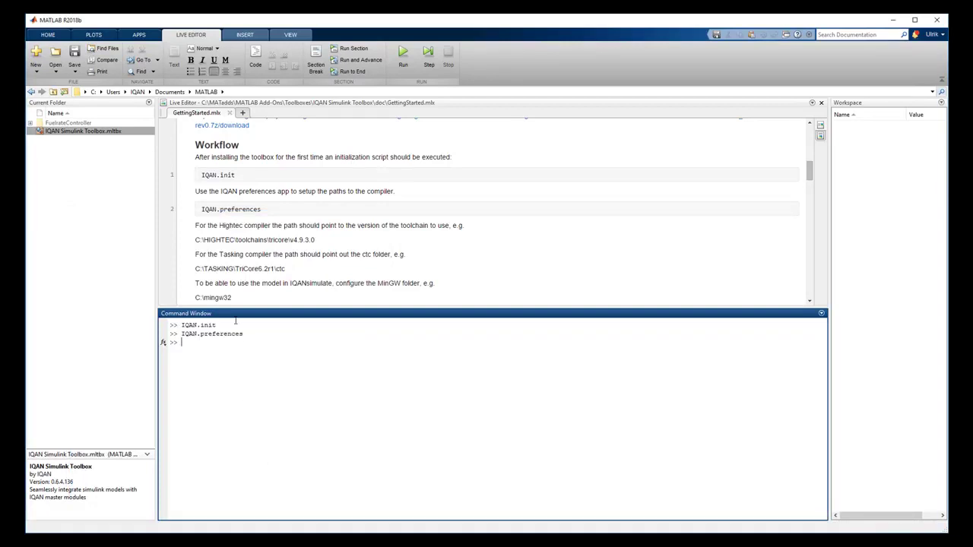
Read further through the Getting Started guide, then close it.
left_click(229, 161)
scroll(228, 162, "down", 2)
scroll(229, 162, "down", 2)
scroll(229, 161, "down", 2)
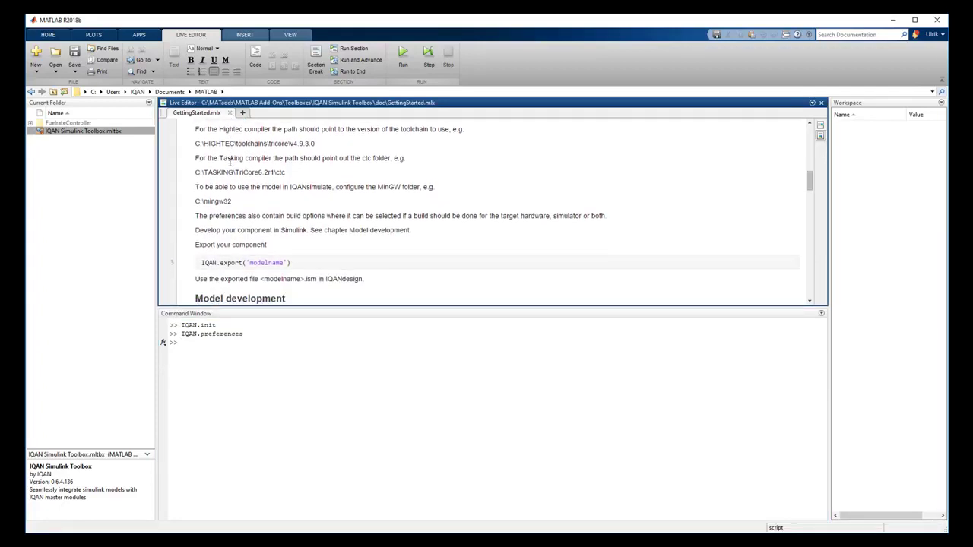
scroll(229, 161, "down", 2)
scroll(229, 161, "down", 1)
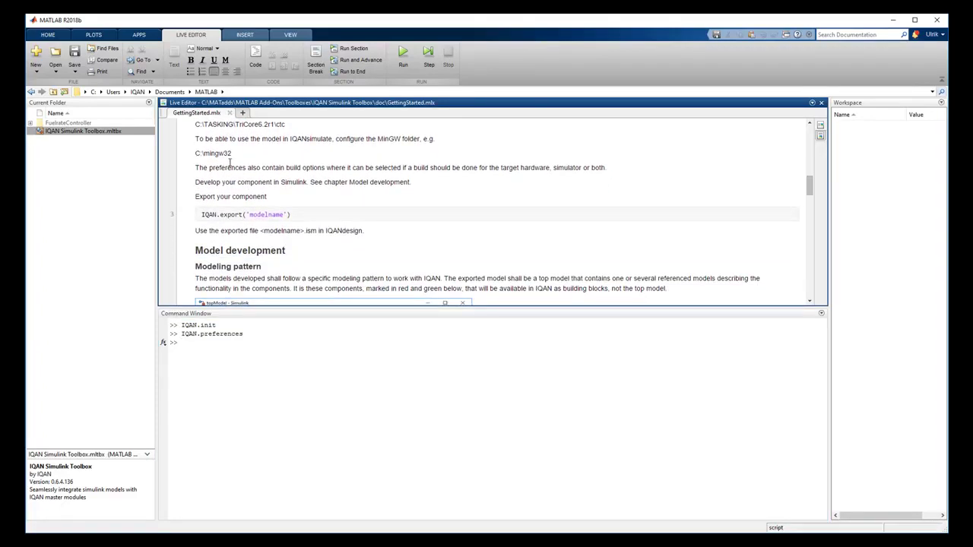
left_click(231, 112)
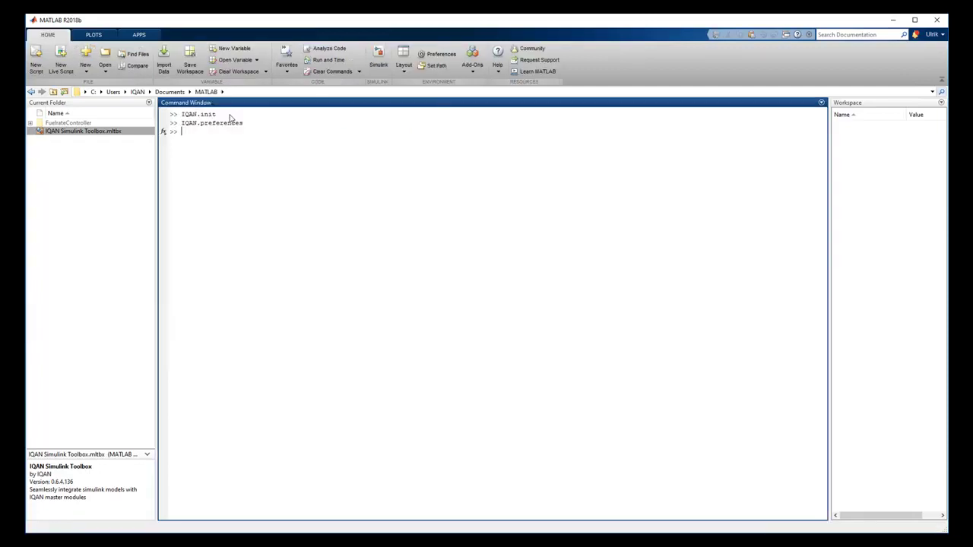
Open IQAN_fuelrate_controller.slx from the FuelrateController folder and inspect its airflow_calc subsystem.
double_click(127, 124)
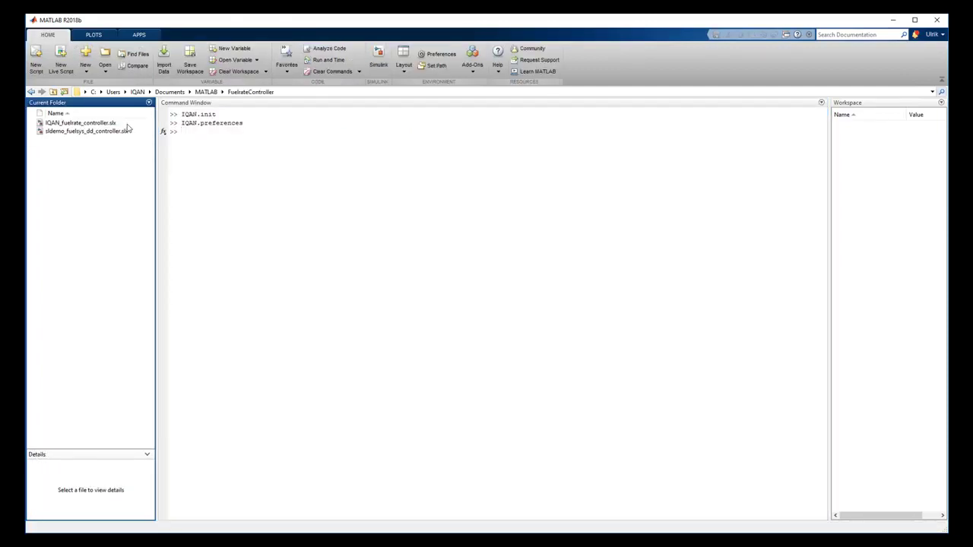
double_click(107, 123)
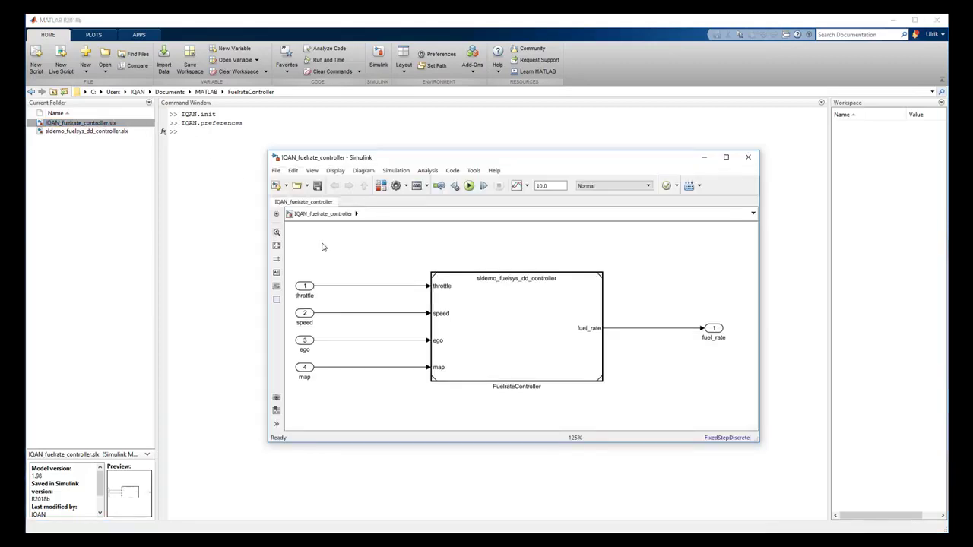
double_click(509, 347)
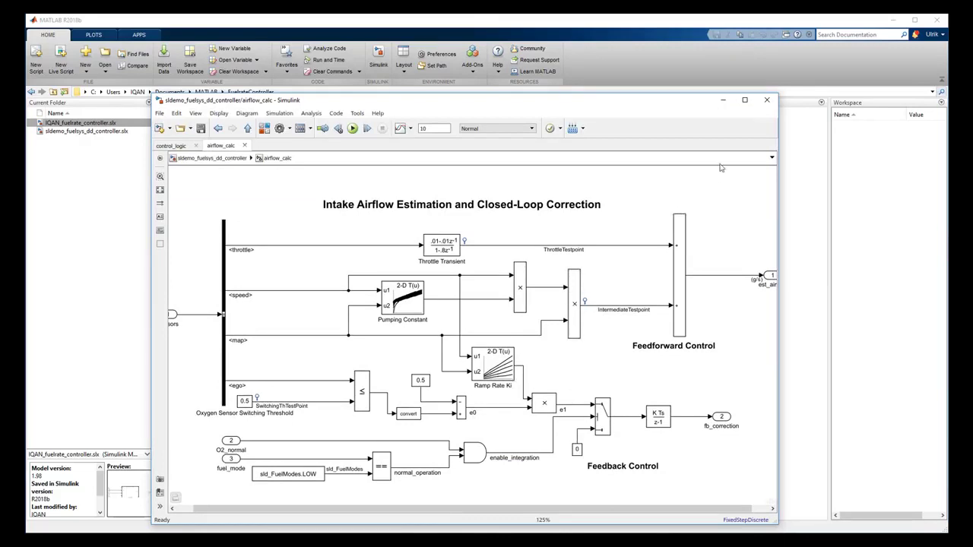
left_click(766, 102)
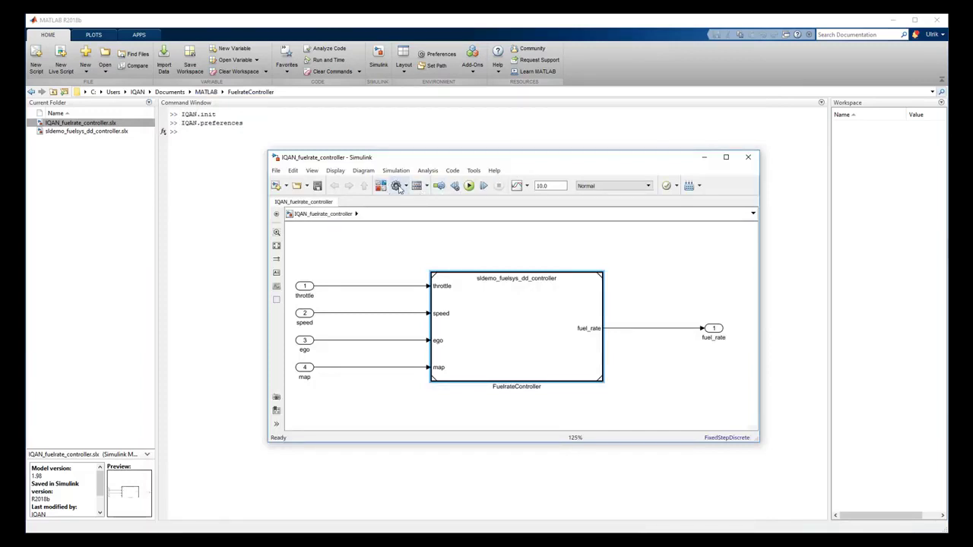
Set the model's system target file to IQAN.tlc in Configuration Parameters.
left_click(397, 187)
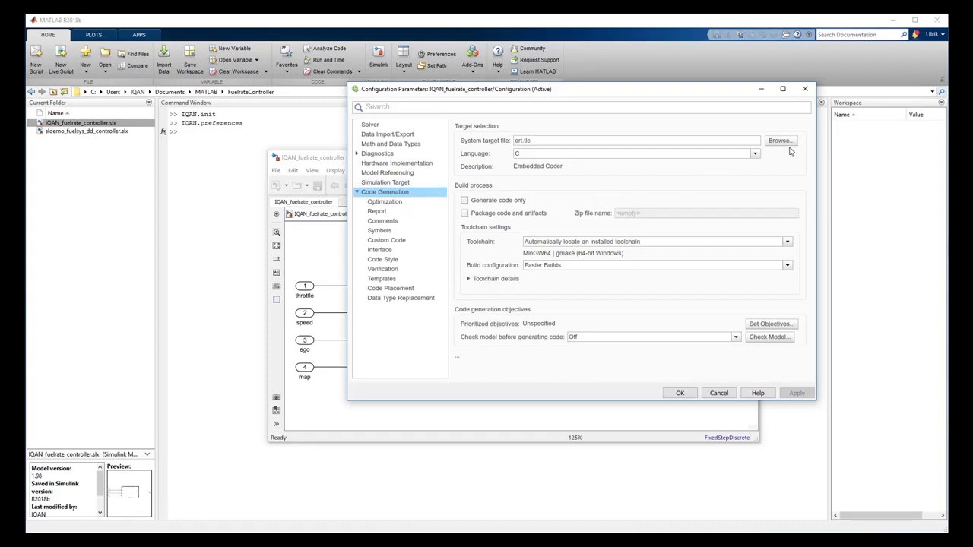
left_click(781, 141)
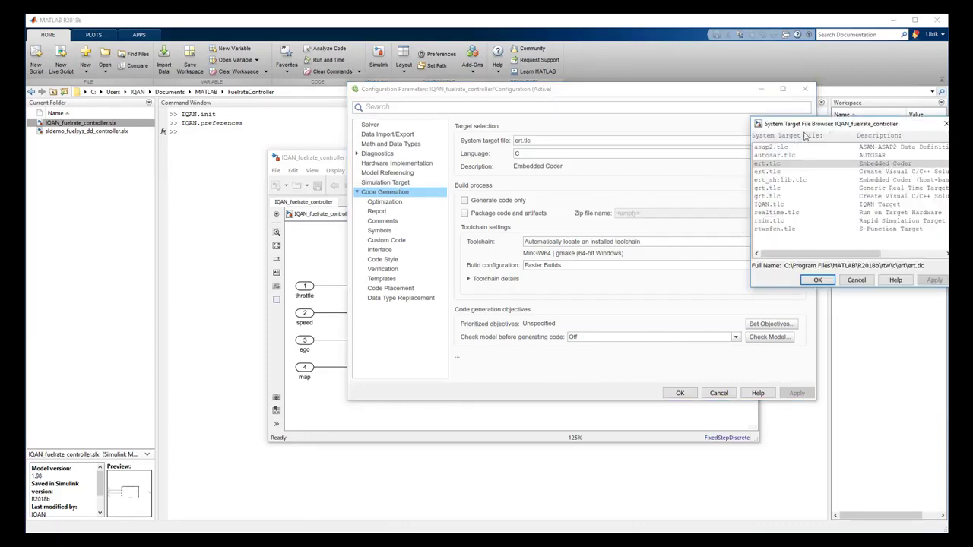
left_click_drag(806, 128, 719, 124)
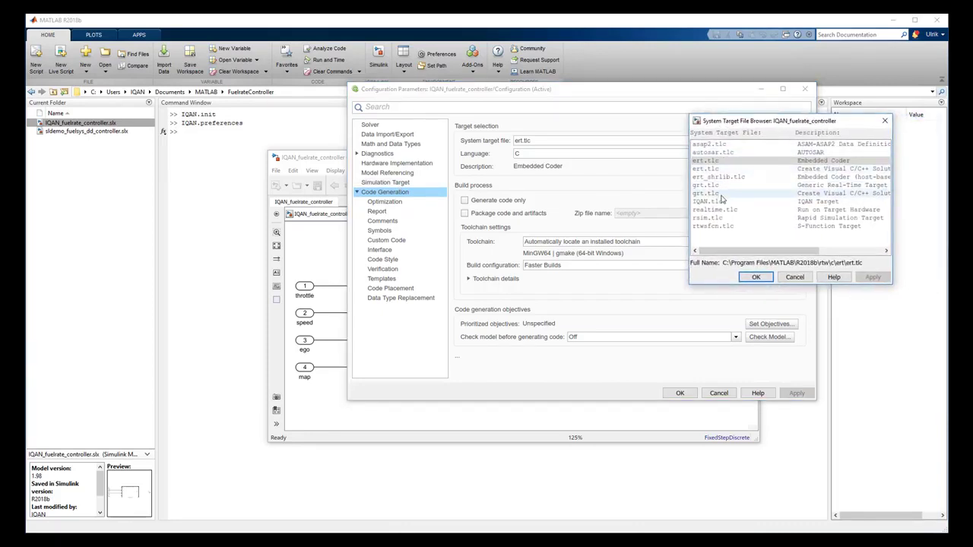
left_click(726, 202)
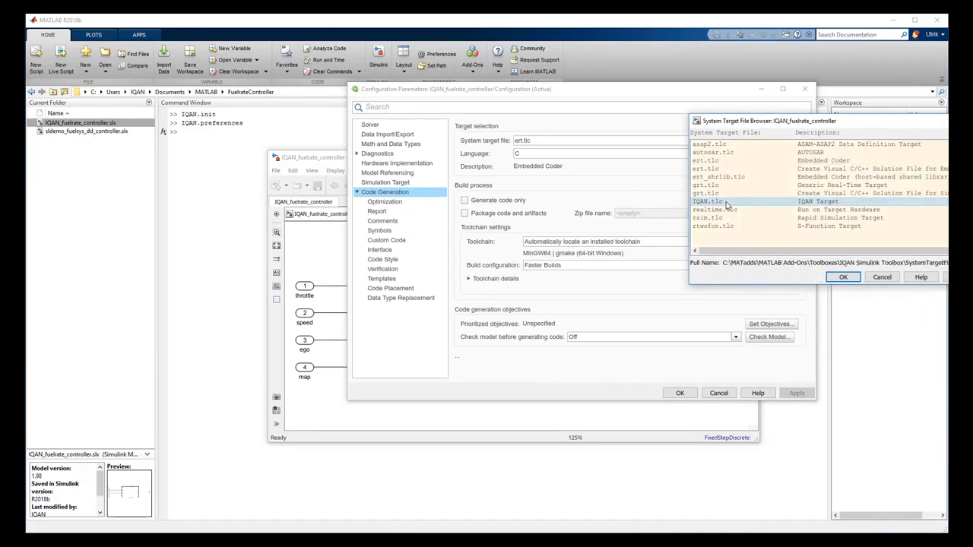
left_click(842, 278)
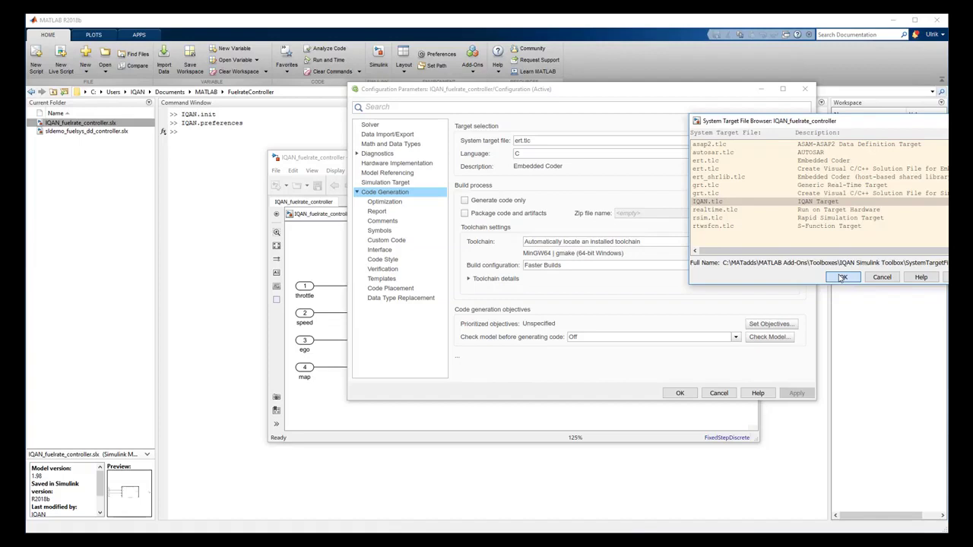
Choose the AurixTC297 Hightec Toolchain for code generation and confirm the settings.
left_click(652, 244)
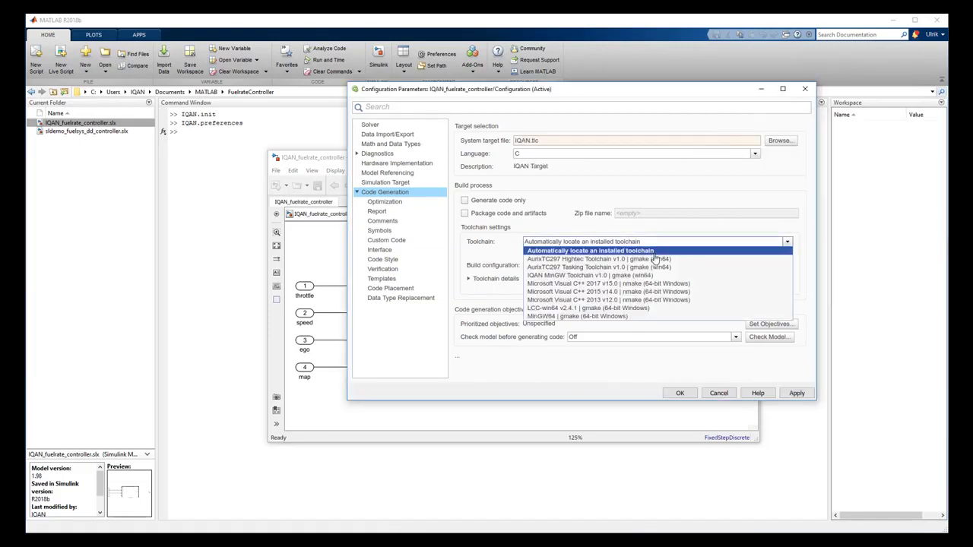
left_click(657, 259)
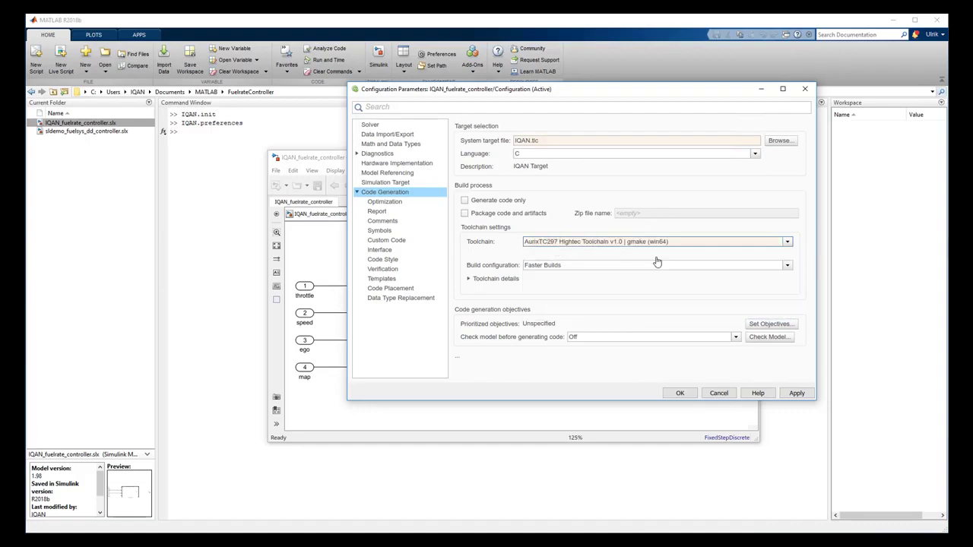
left_click(684, 396)
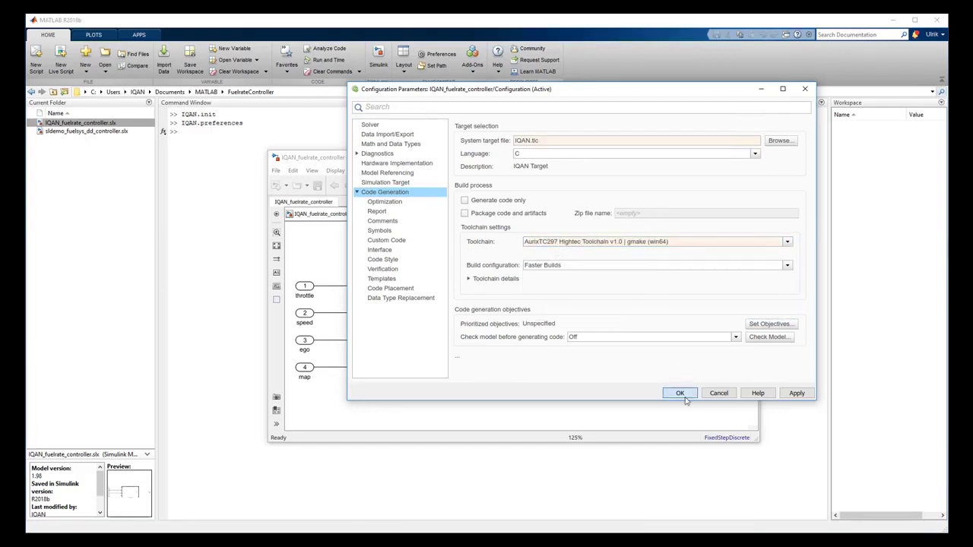
left_click(684, 397)
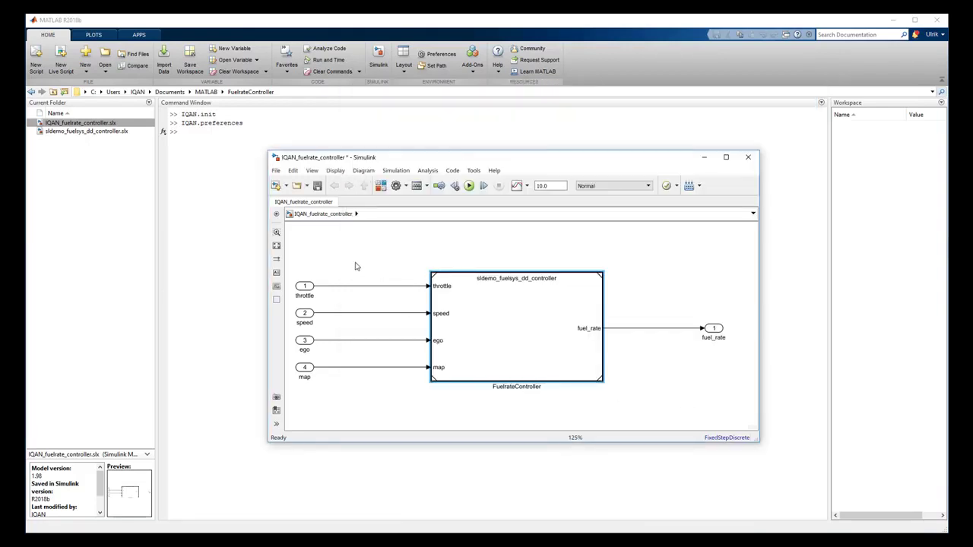
Save and close the model, then enter IQAN.export('IQAN_fuelrate_controller') in the Command Window.
left_click(318, 186)
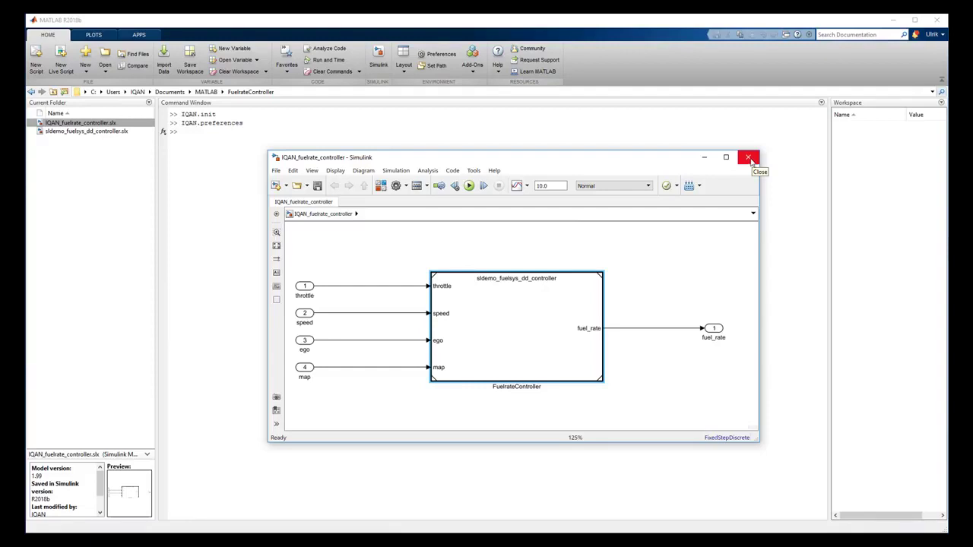
left_click(750, 159)
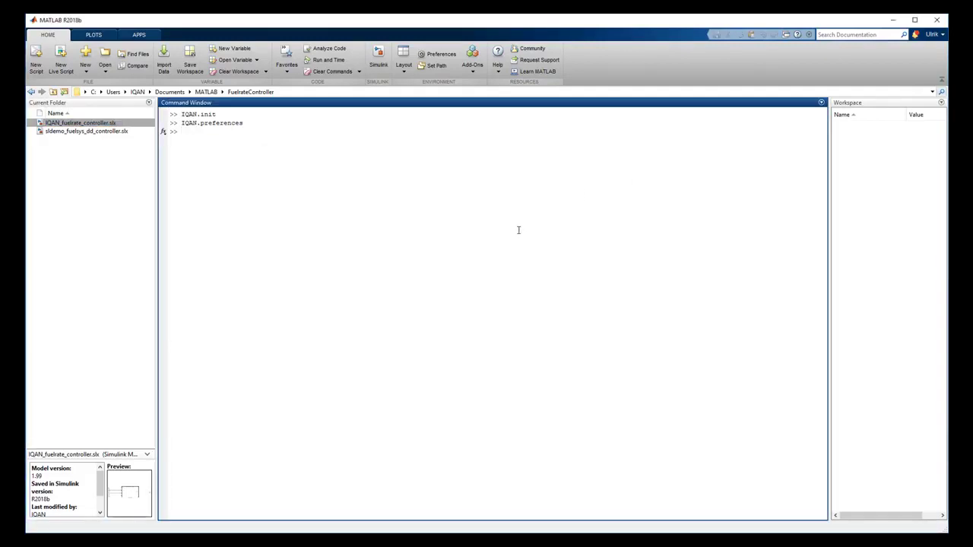
type("IQAN.export")
type("('IQA")
type("N")
type("_fuelrat")
type("e_controller")
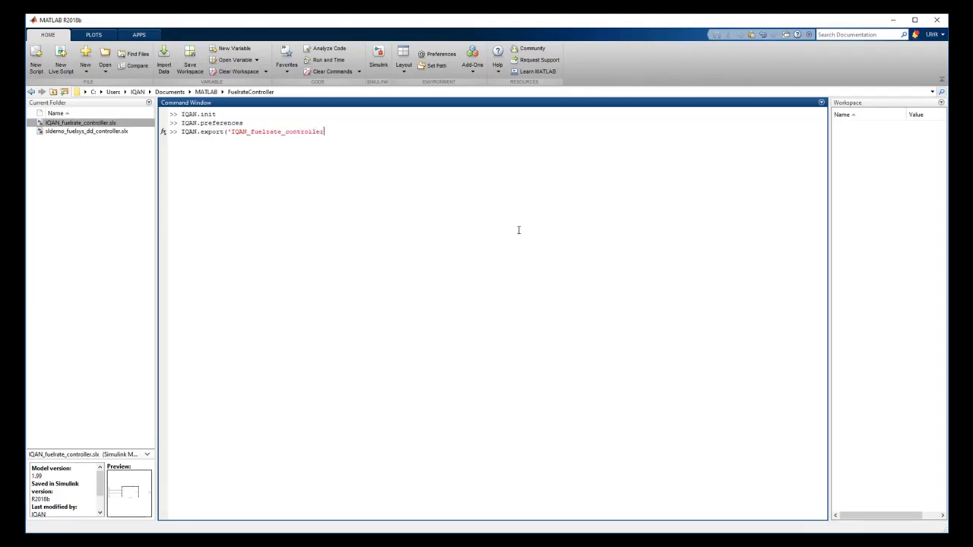
type("')")
Run the export and browse out > ExportCode to the generated IQAN_fuelrate_controller.ism file.
key("Return")
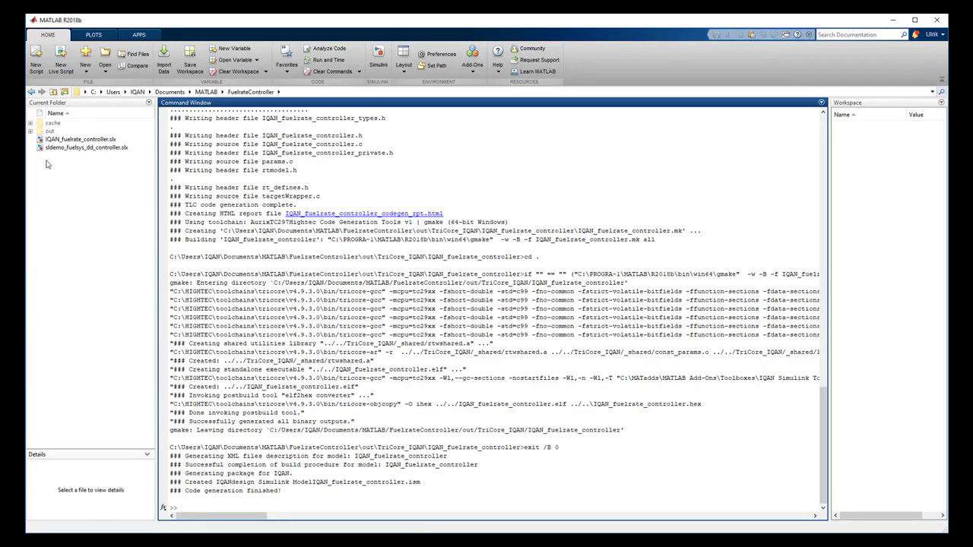
left_click(49, 132)
double_click(49, 132)
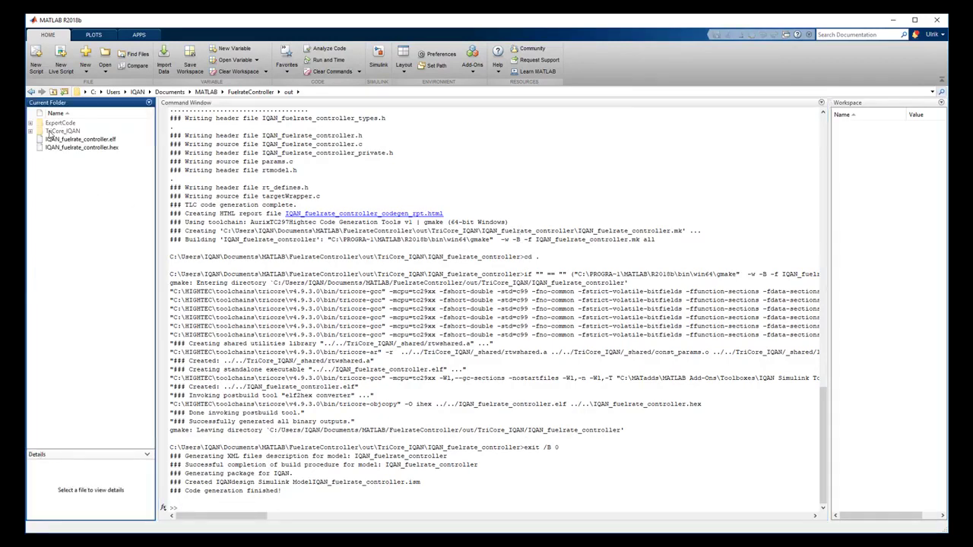
left_click(53, 124)
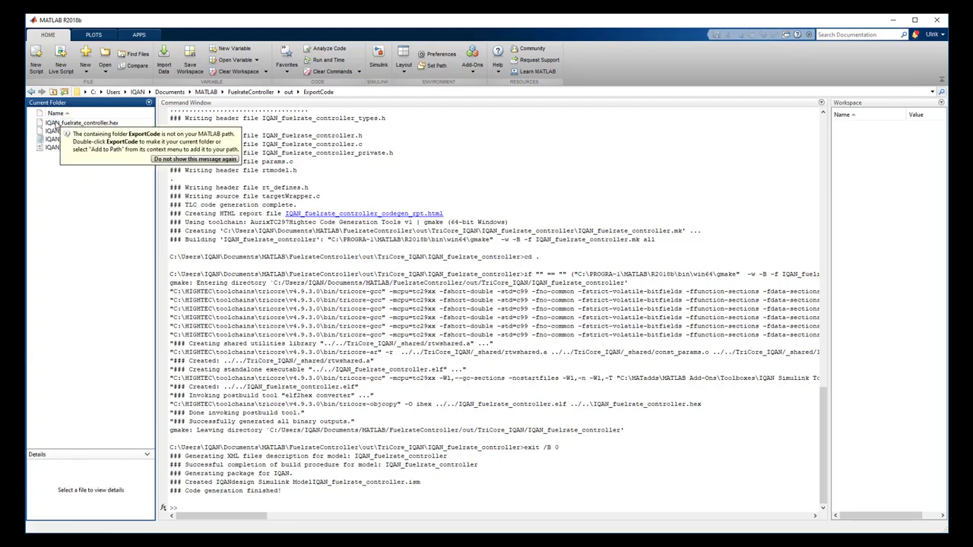
double_click(53, 124)
left_click(95, 140)
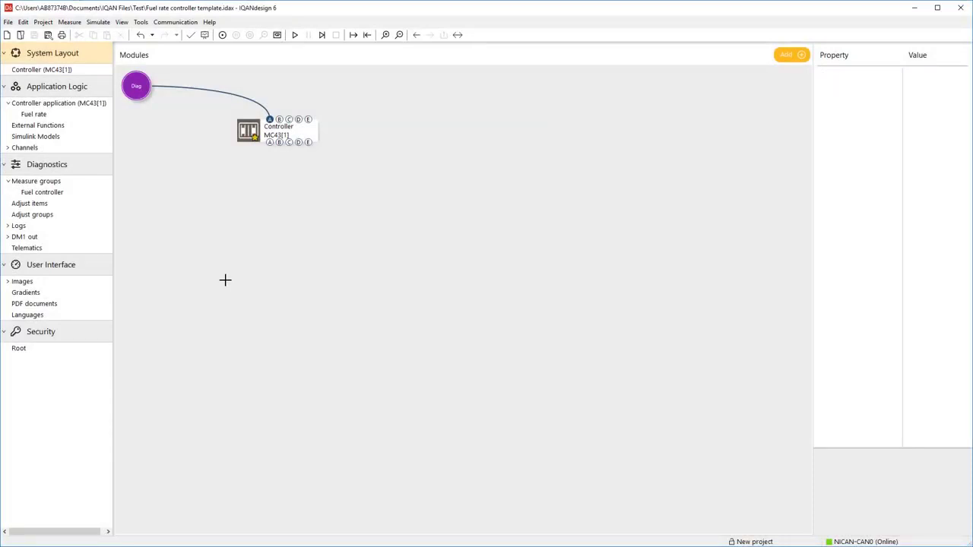
Add IQAN_fuelrate_controller.ism from ExportCode to the project's Simulink models.
left_click(54, 138)
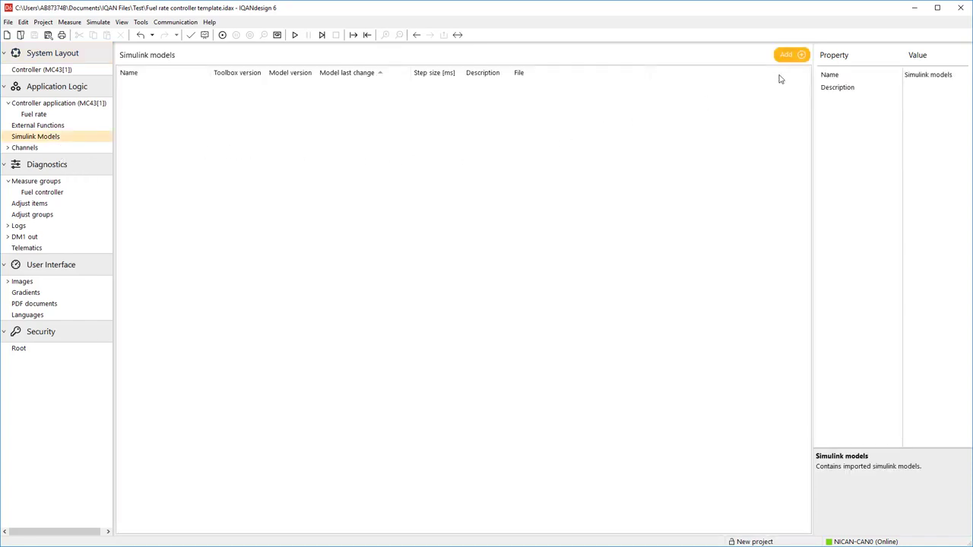
left_click(791, 55)
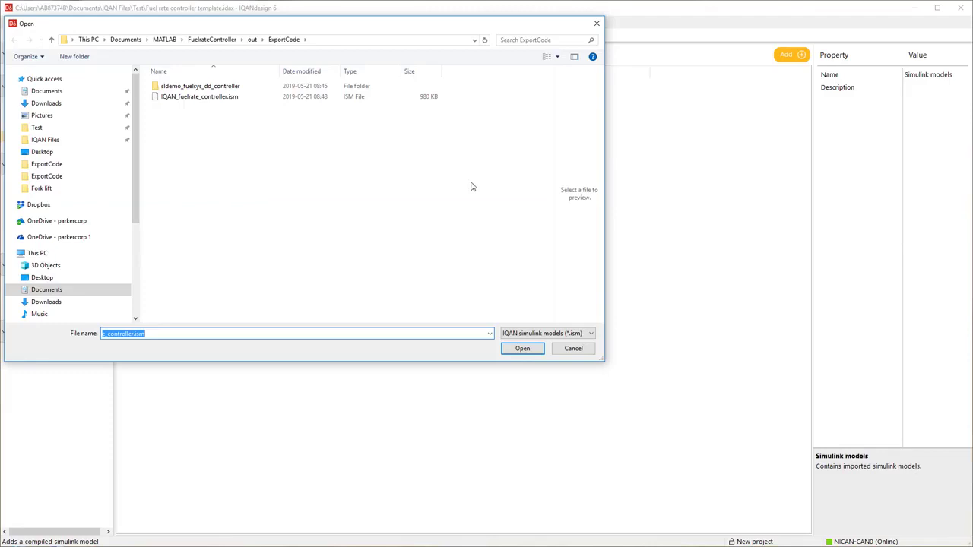
left_click(209, 99)
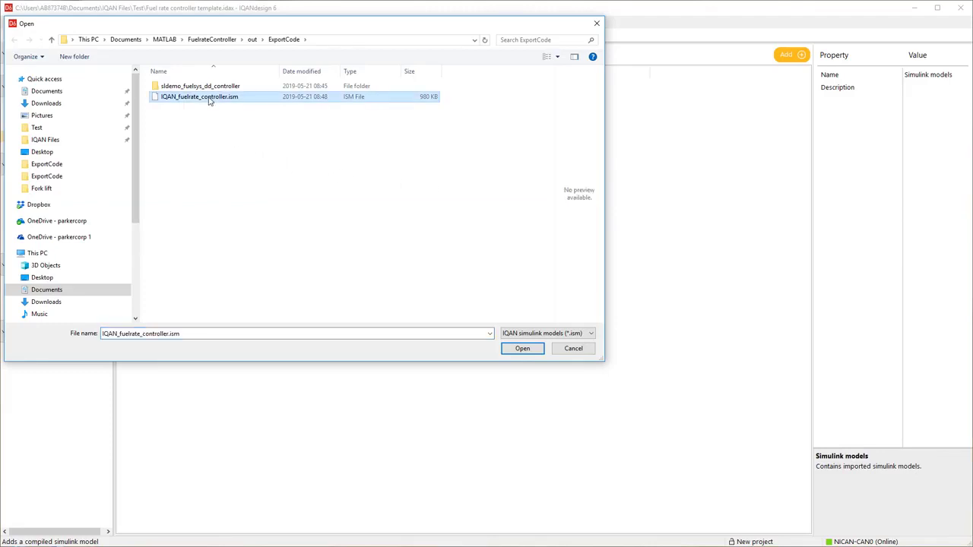
left_click(523, 354)
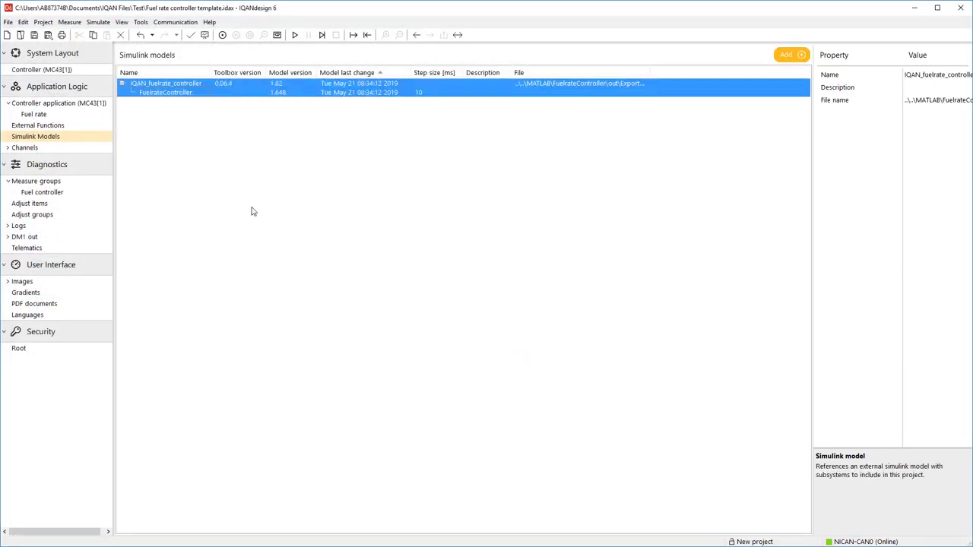
Place the FuelrateController external block into the Fuel rate function group.
left_click(46, 115)
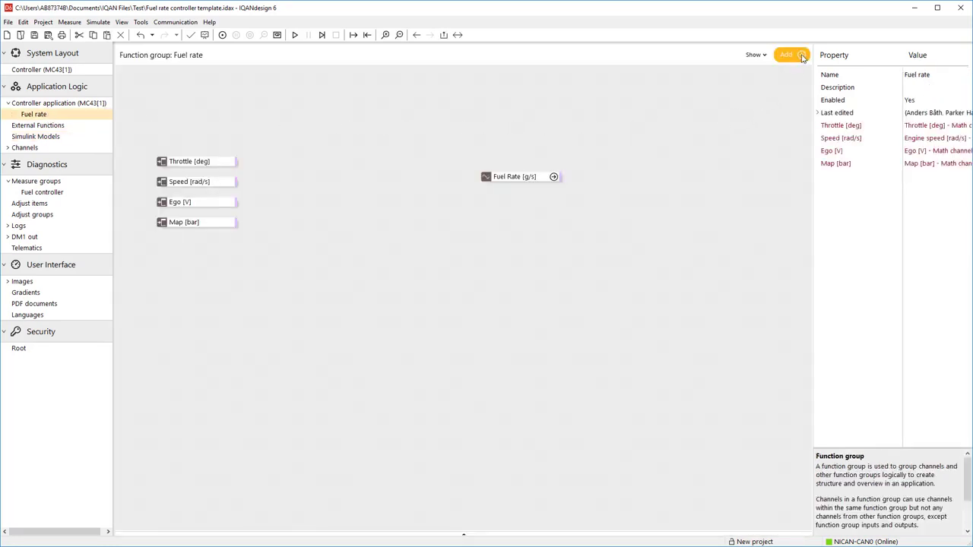
left_click(799, 57)
left_click(791, 75)
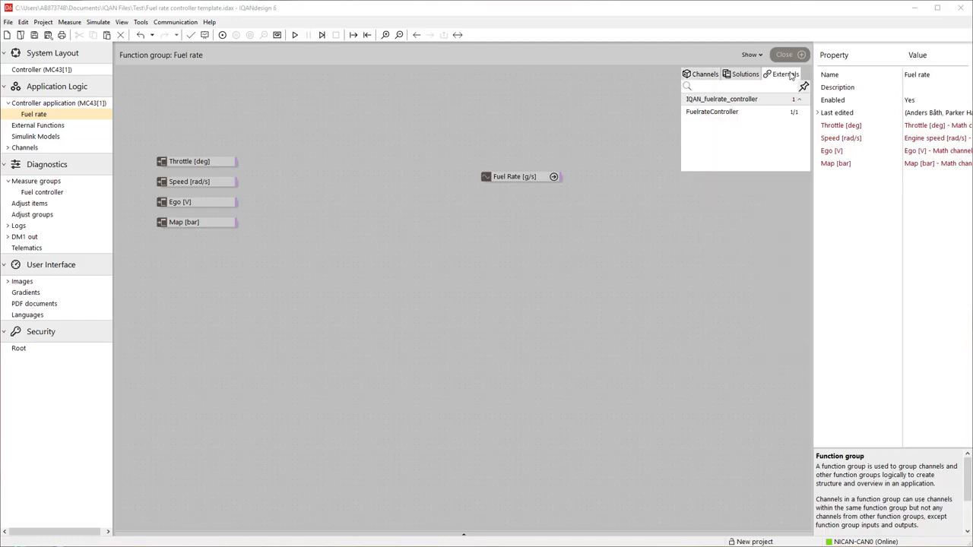
mouse_move(738, 112)
left_mouse_down()
mouse_move(361, 192)
mouse_move(332, 174)
left_mouse_up()
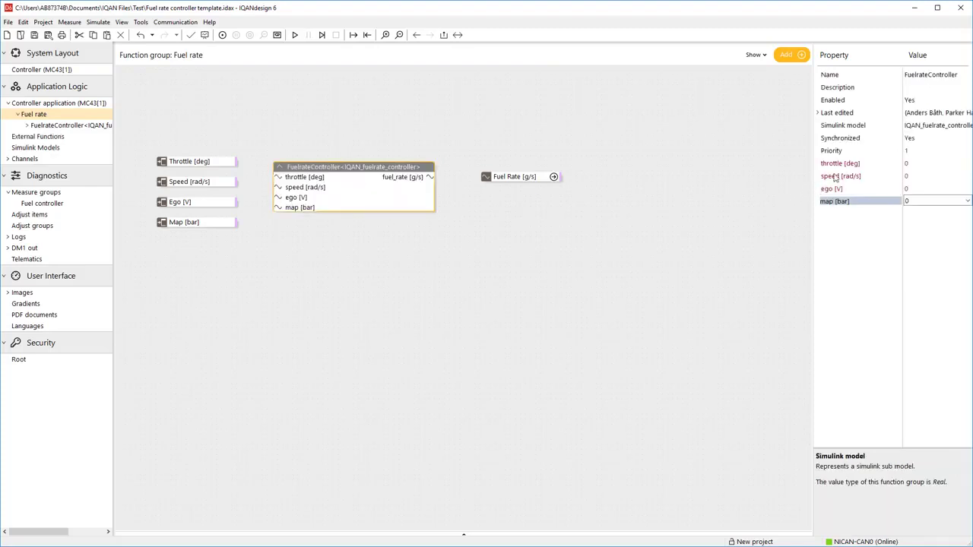
Connect the throttle and speed inputs to Throttle [deg] and Speed [rad/s].
left_click(848, 164)
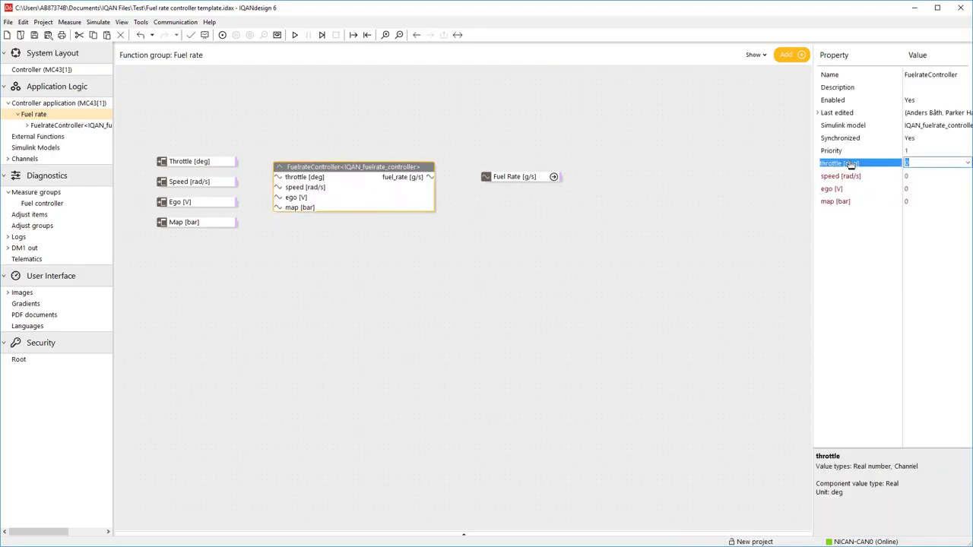
key("alt+Down")
key("Down")
key("Return")
key("Down")
type("sp")
key("Down")
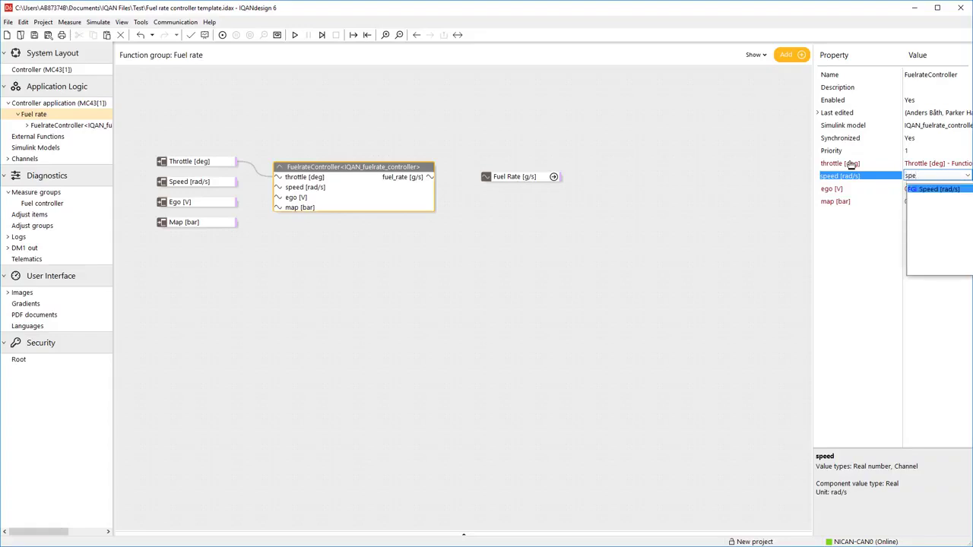
key("Return")
Connect the ego and map inputs to Ego [V] and Map [bar].
key("Down")
type("e")
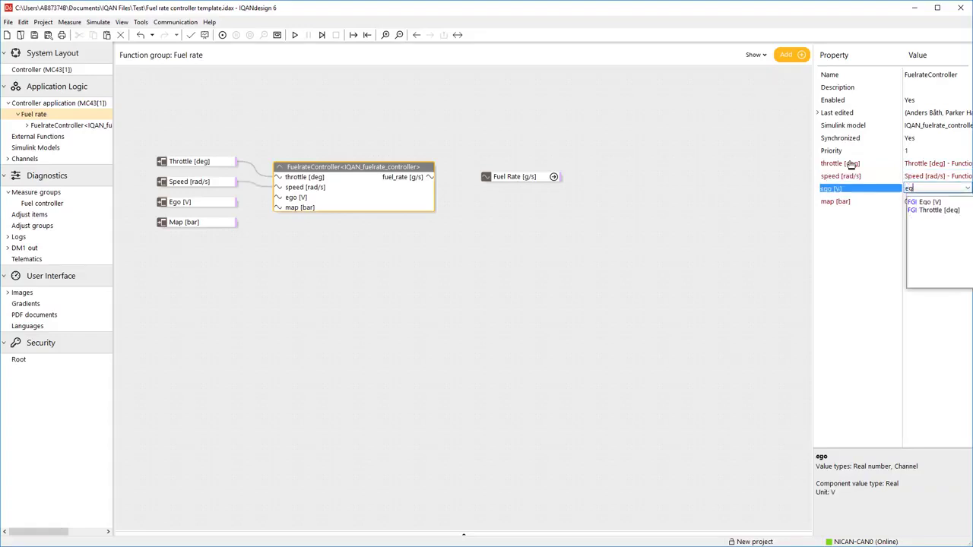
type("g")
key("Down")
key("Return")
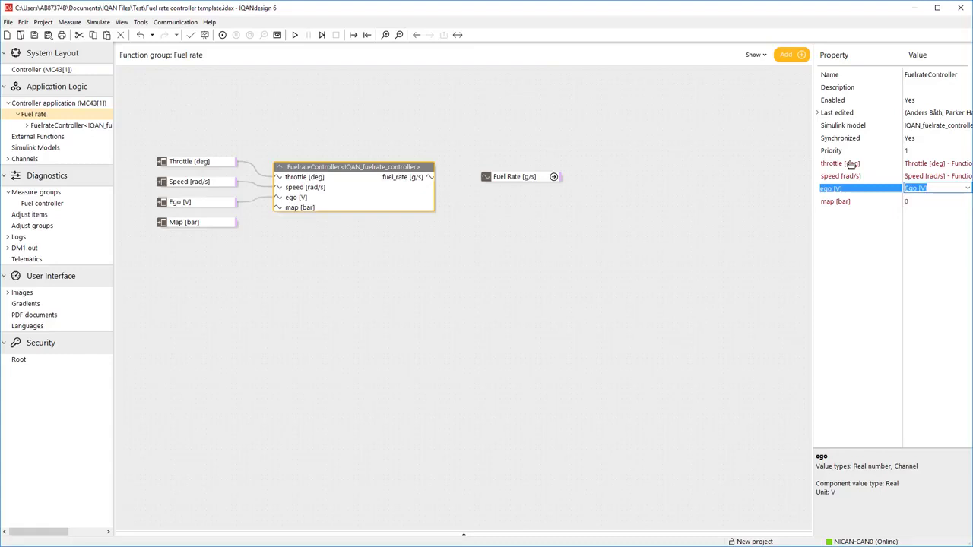
key("Down")
type("m")
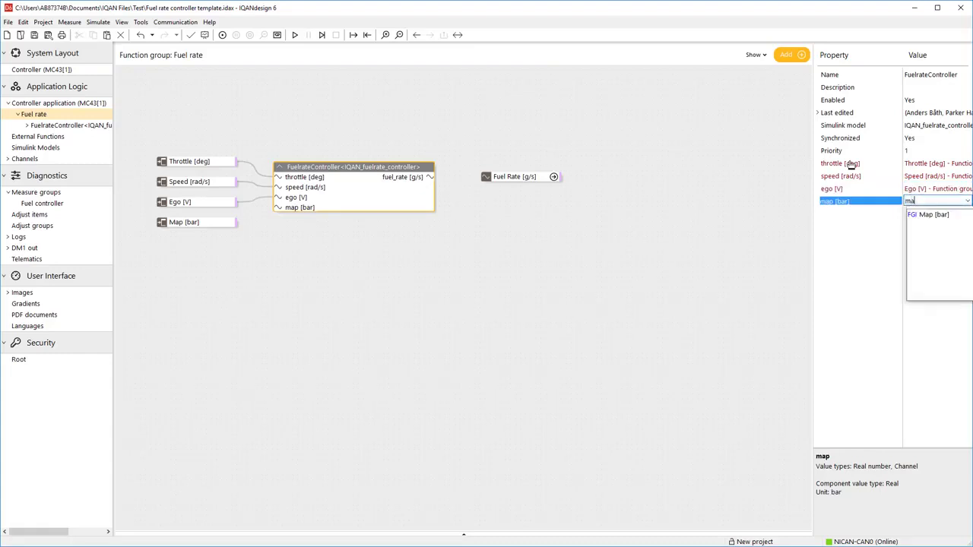
key("Down")
key("Return")
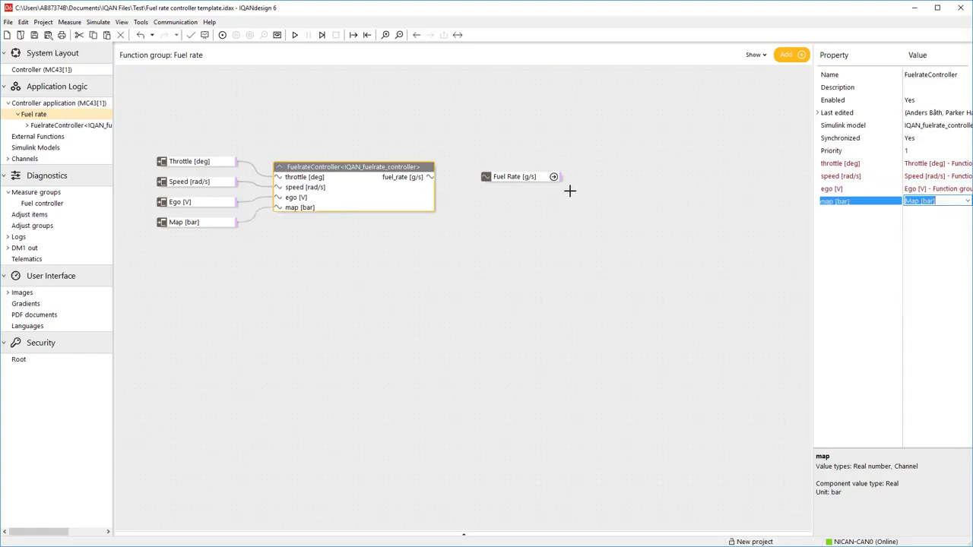
Set Fuel Rate's function to Result := FuelrateController.fuel_rate and apply it.
left_click(543, 178)
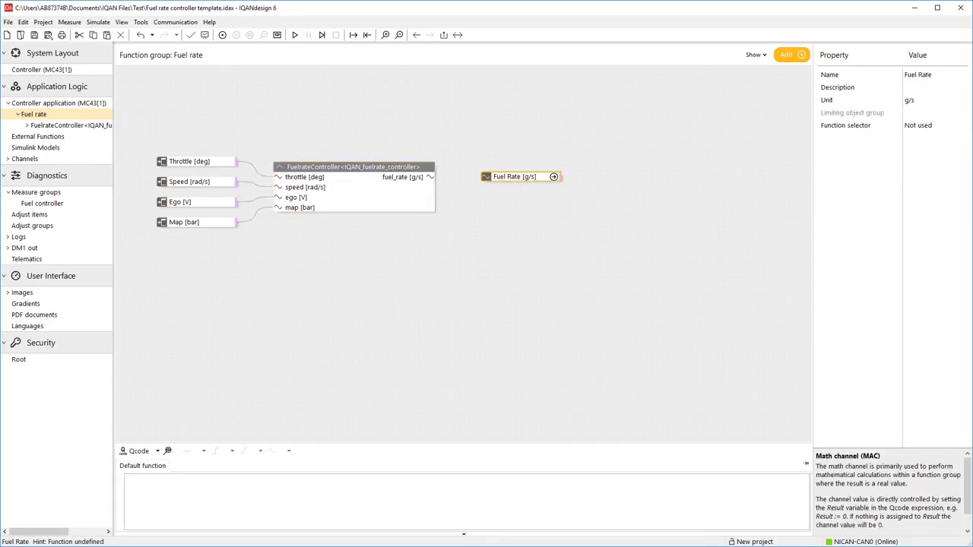
left_click(423, 490)
type("Resul")
key("Return")
type(":")
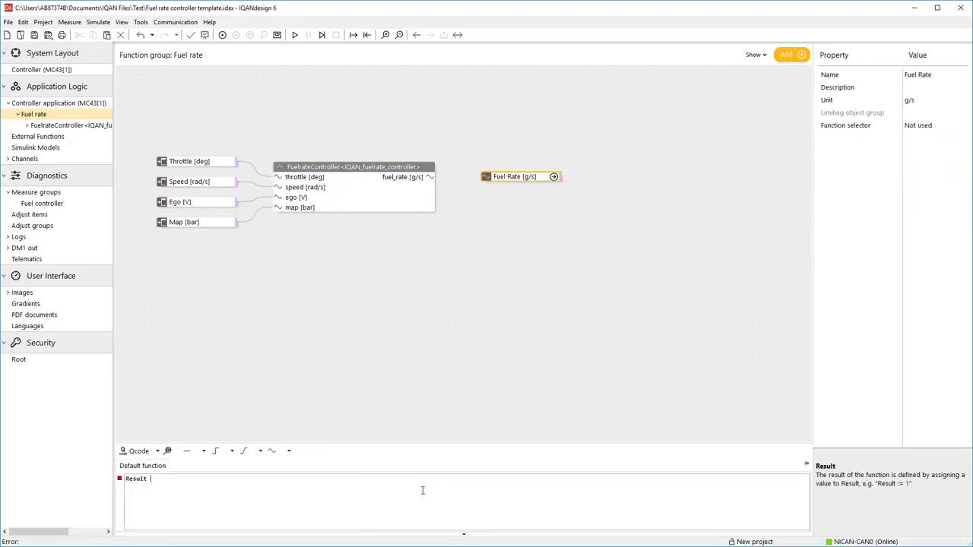
type("= fu")
key("Down")
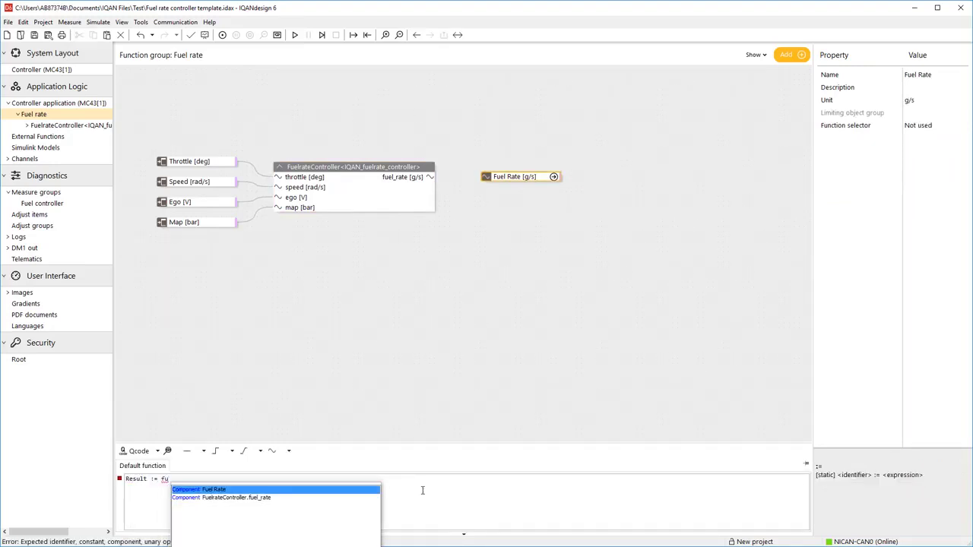
key("Down")
key("Return")
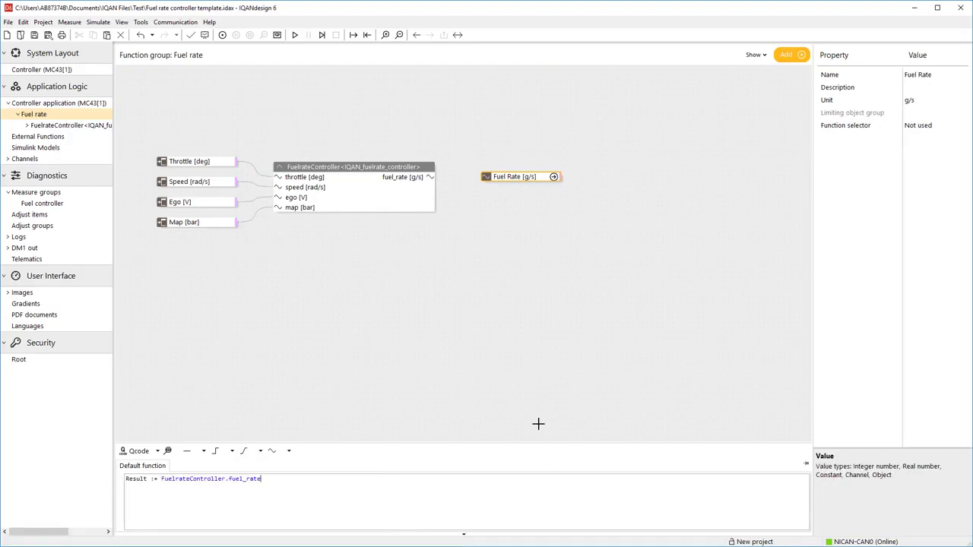
left_click(485, 299)
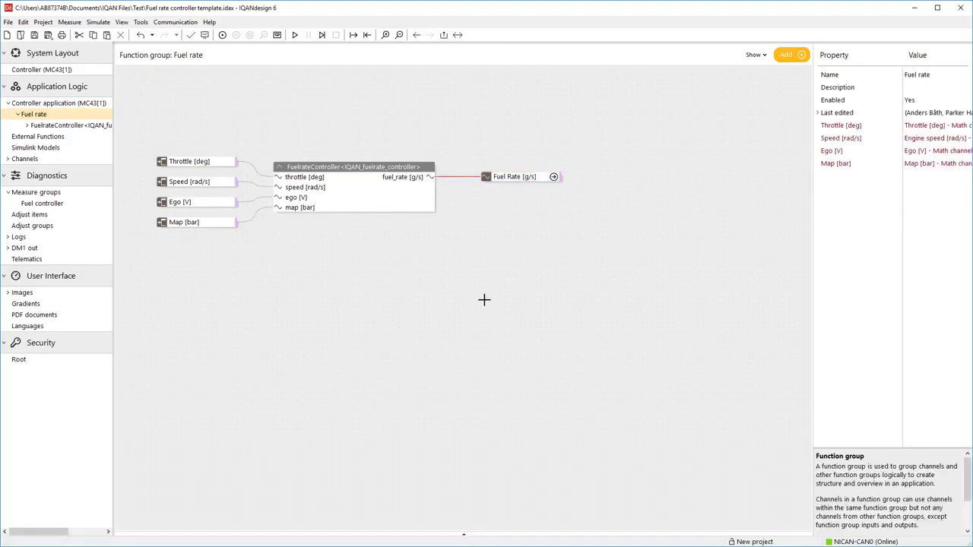
Save the project and send it to MC43[1], proceeding past the project check warnings.
left_click(37, 38)
left_click(170, 25)
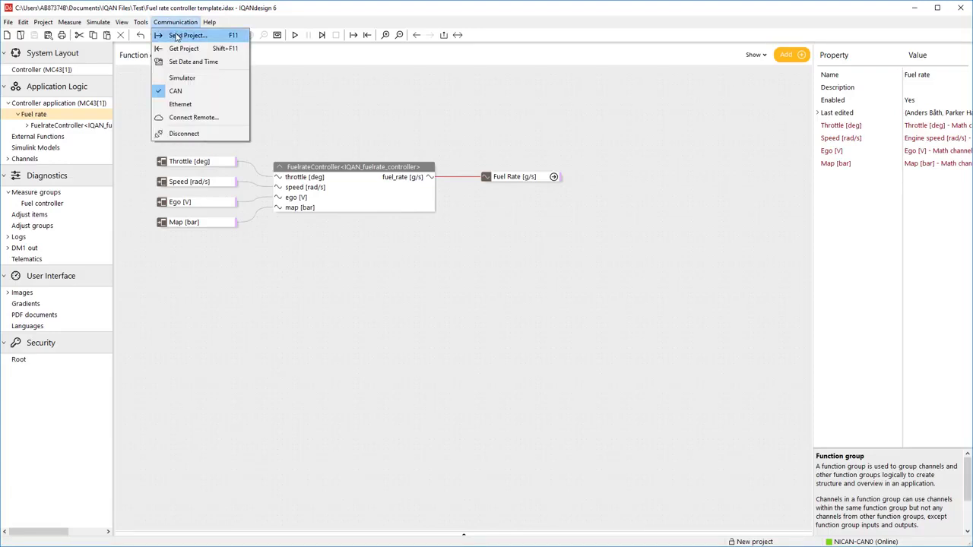
left_click(176, 36)
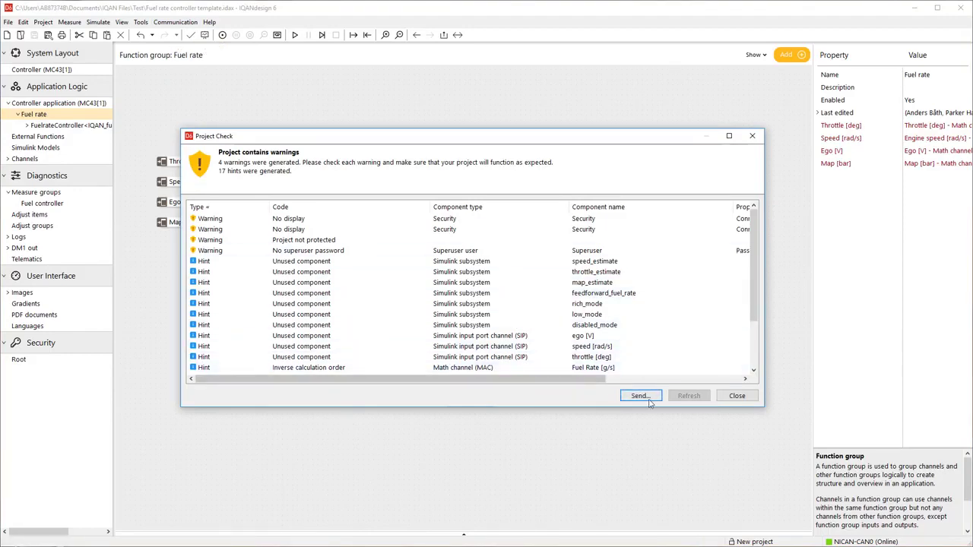
left_click(640, 396)
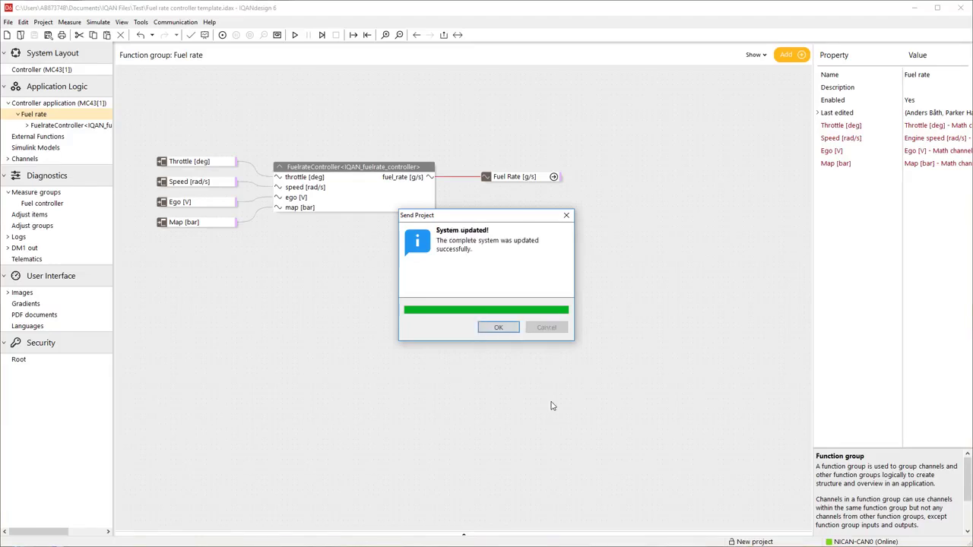
Go online with live measurement and browse FuelrateController's airflow_calc subsystem and control_logic state chart.
left_click(498, 328)
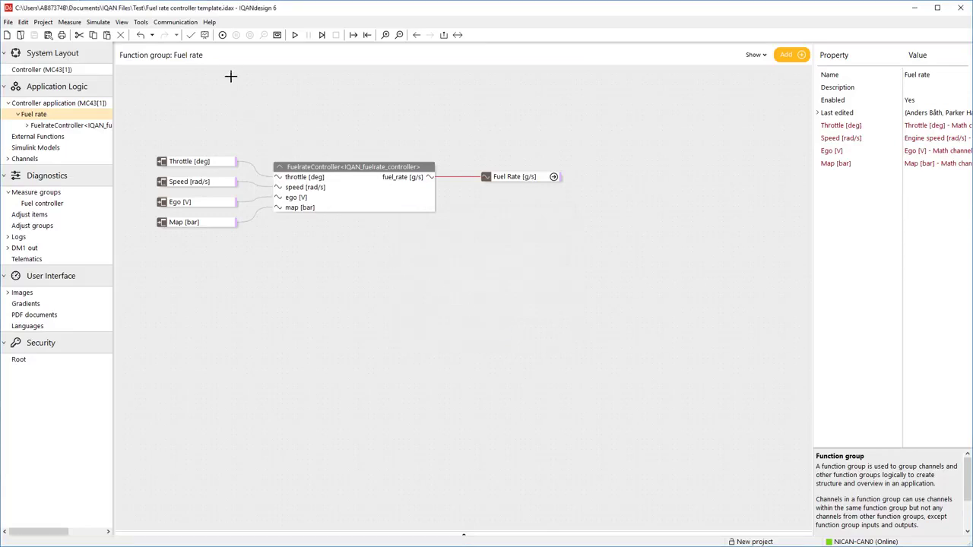
left_click(222, 36)
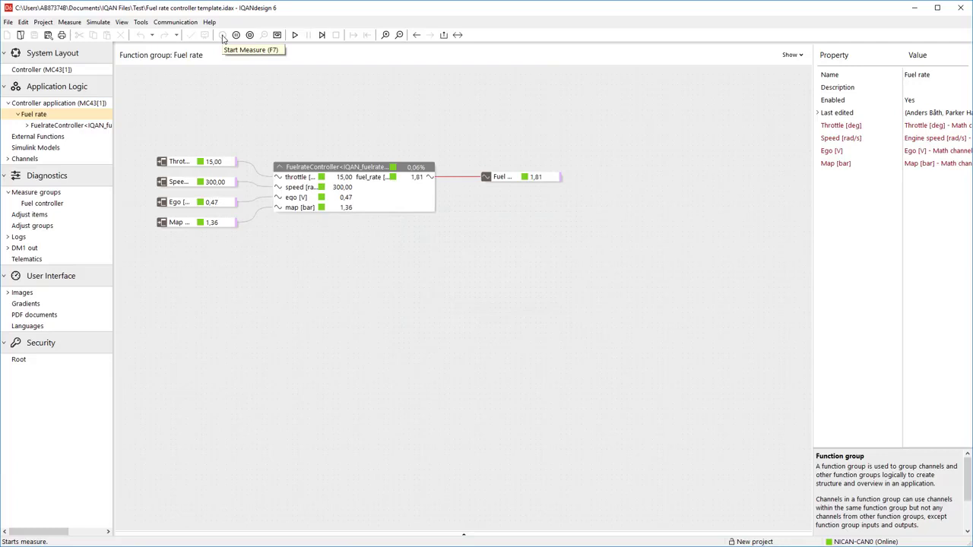
double_click(289, 199)
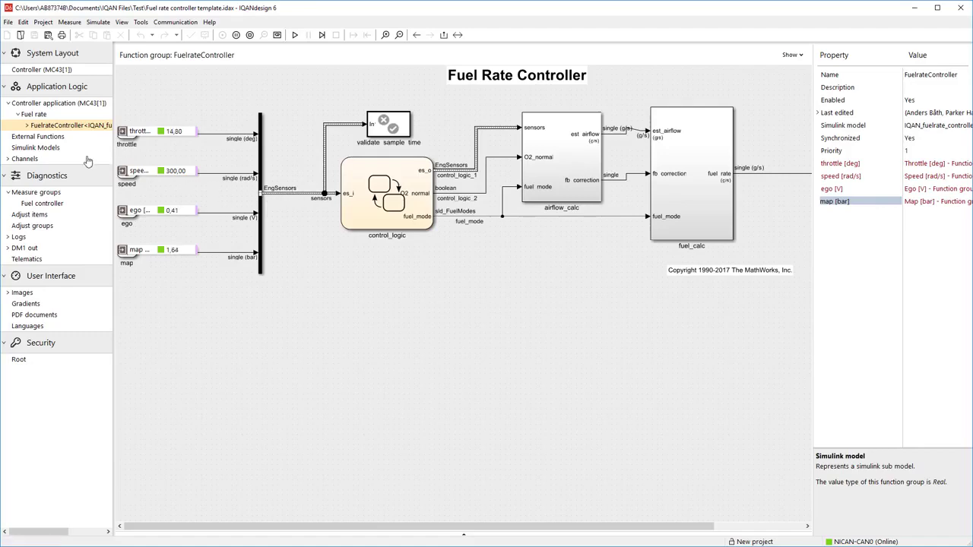
left_click(28, 125)
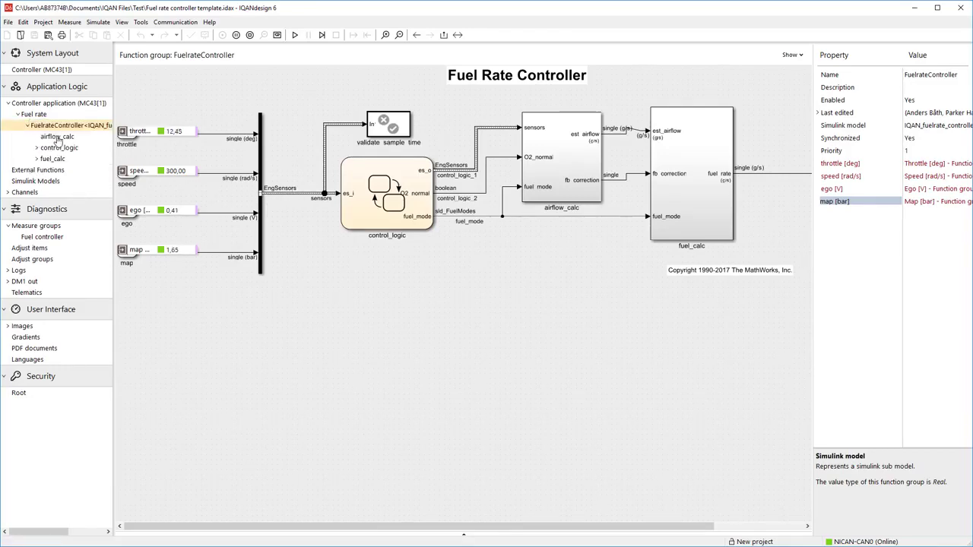
left_click(57, 137)
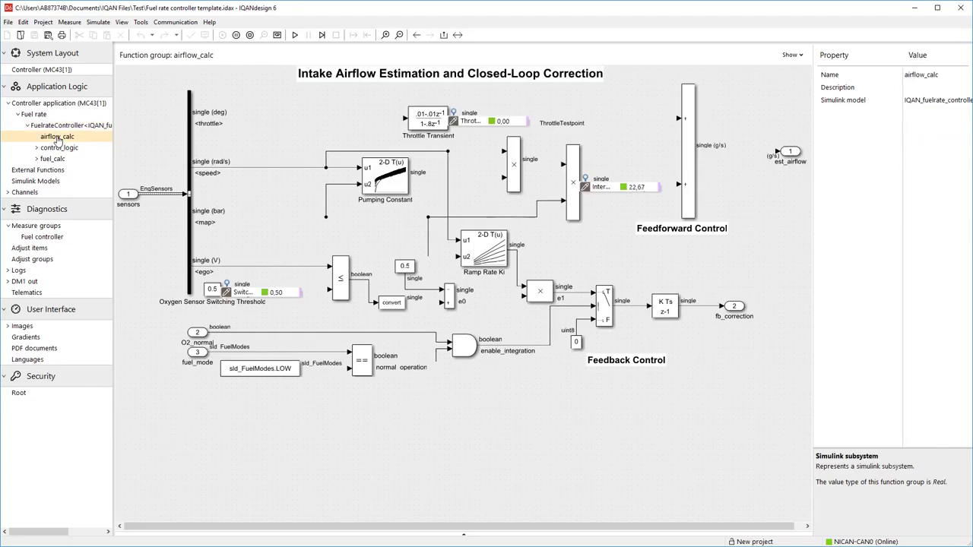
left_click(59, 149)
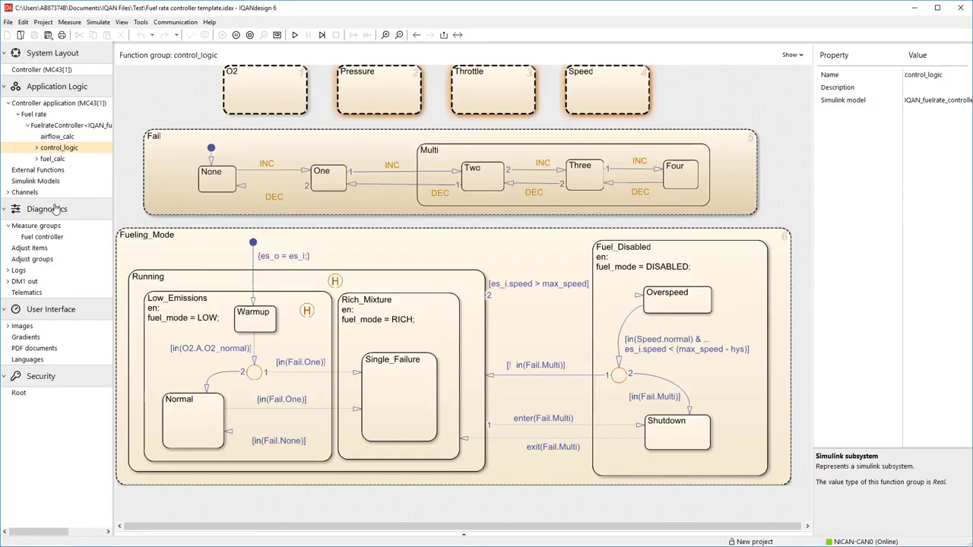
Watch the Fuel controller graph plot Fuel Rate, Throttle, Speed, Ego and Map, then stop measuring.
left_click(50, 238)
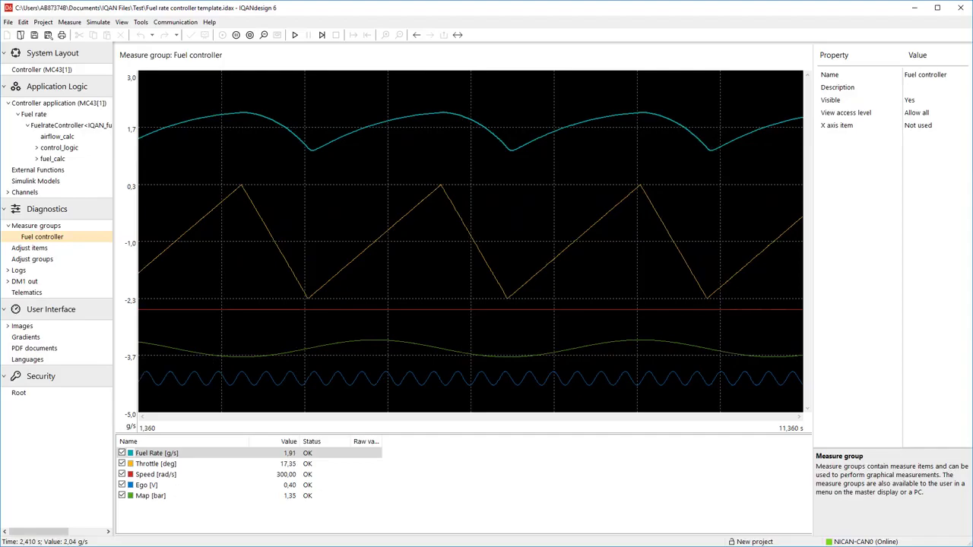
left_click(253, 39)
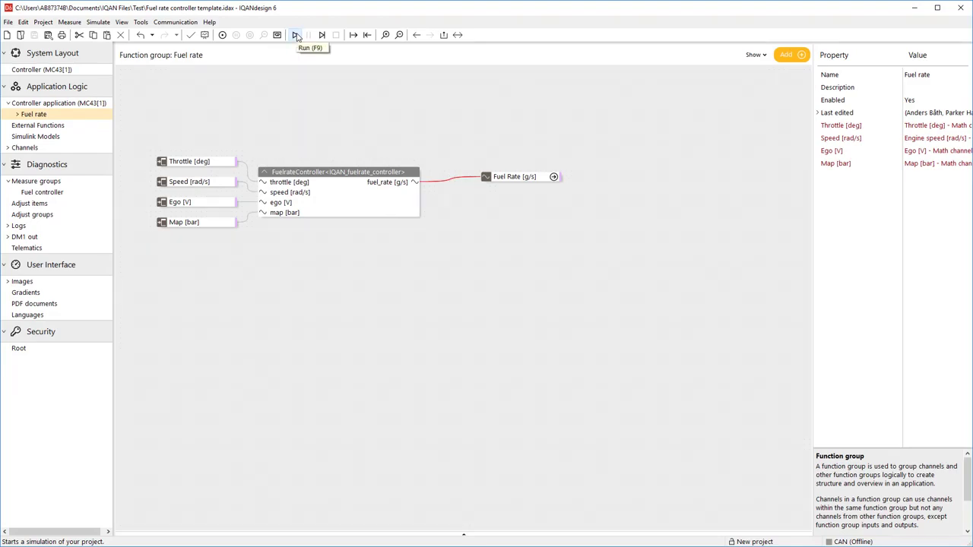
Run a New Simulation of MC43[1] and minimize IQANsimulate to reveal the Fuel rate diagram.
left_click(296, 36)
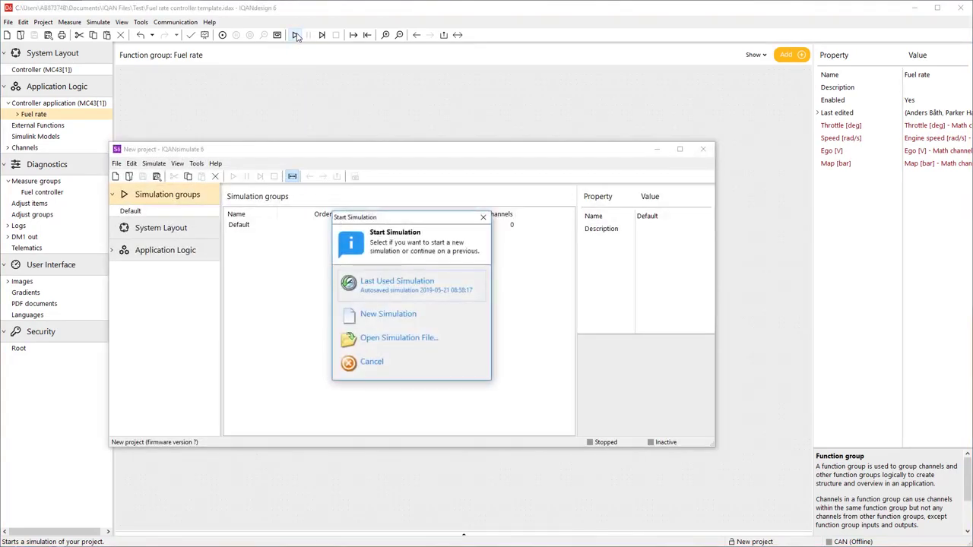
left_click(373, 325)
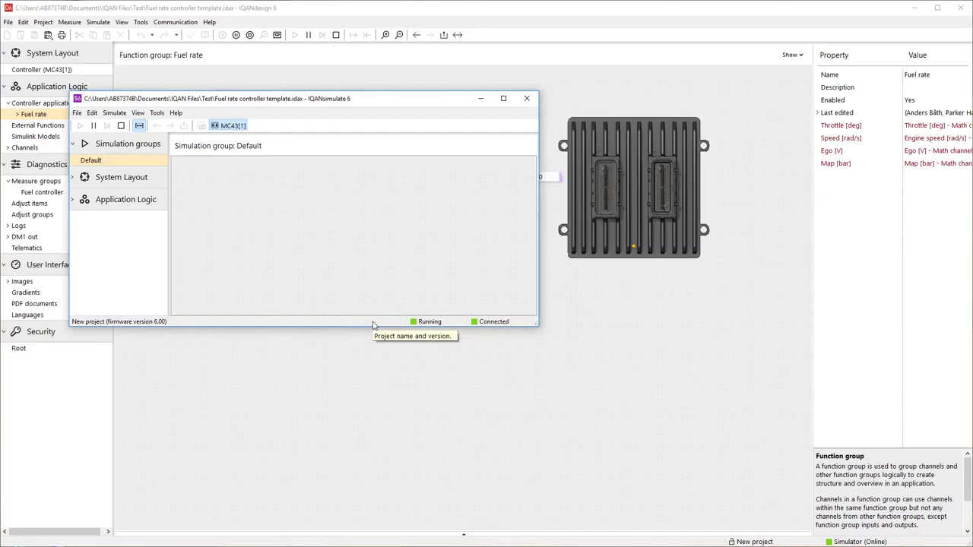
left_click(499, 15)
left_click(480, 98)
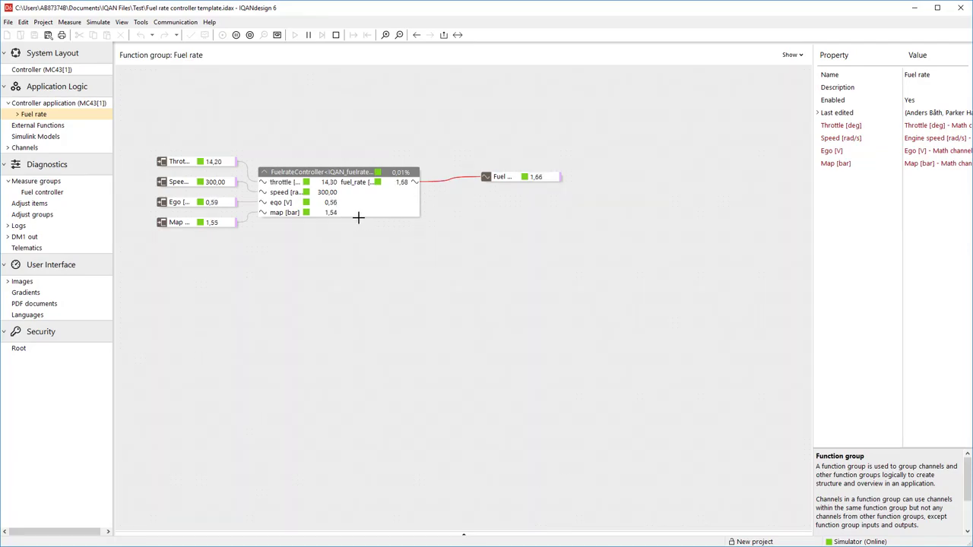
Browse simulated values in FuelrateController's airflow_calc and control_logic, then open the Fuel controller graph.
double_click(360, 211)
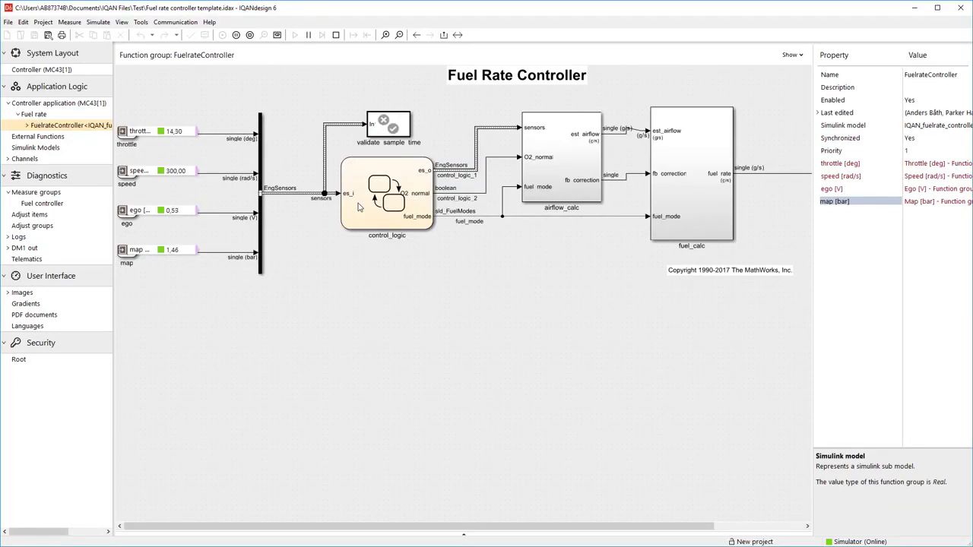
left_click(28, 126)
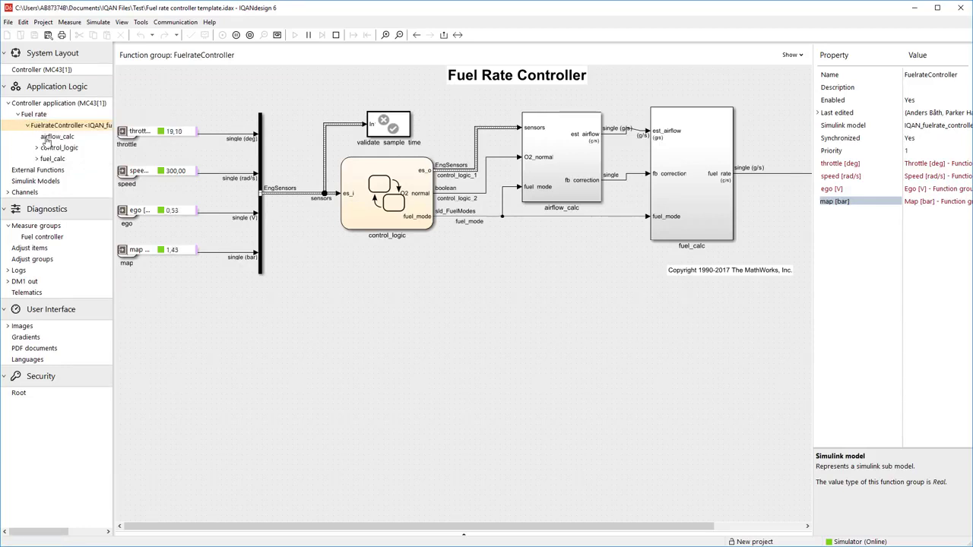
left_click(45, 139)
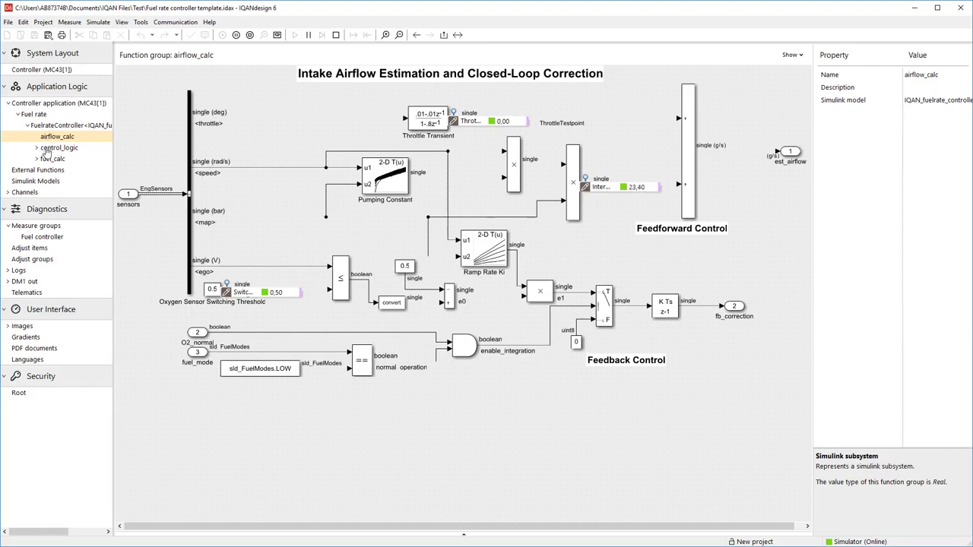
left_click(45, 152)
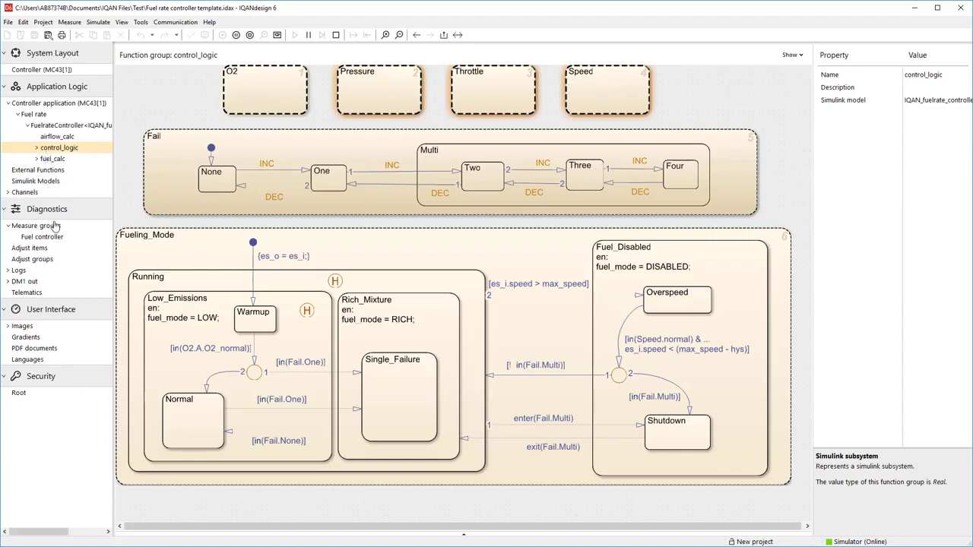
left_click(53, 242)
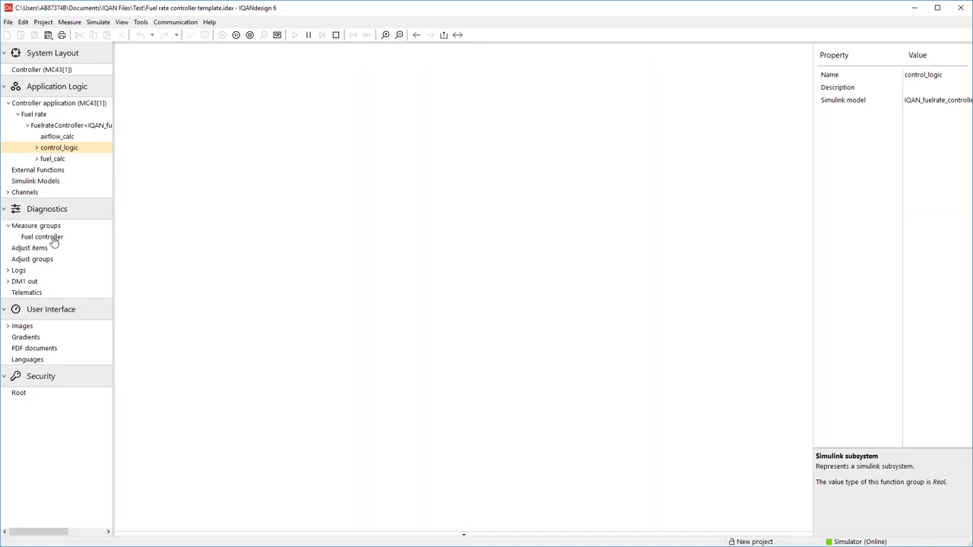